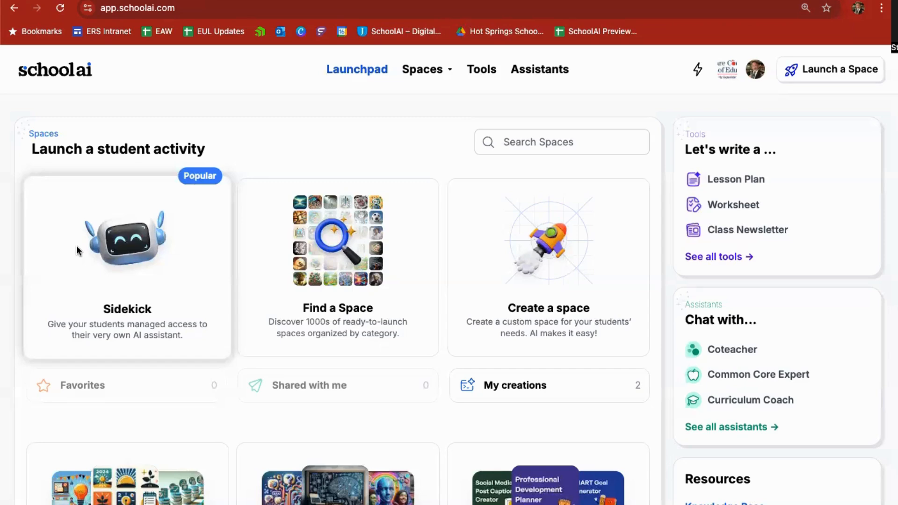
- Open the Sidekick space and begin its instructions with "I want you to be the character Brian from the book Hatchet."
left_click(111, 248)
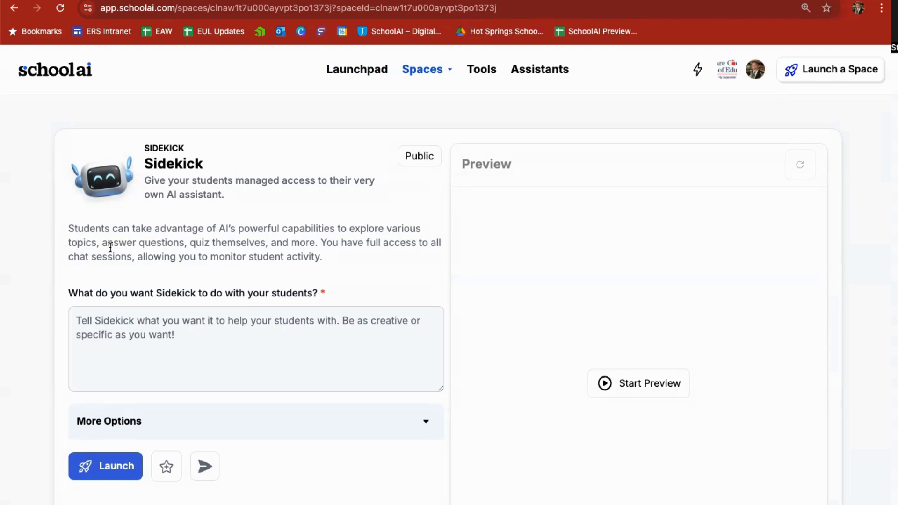
left_click(197, 342)
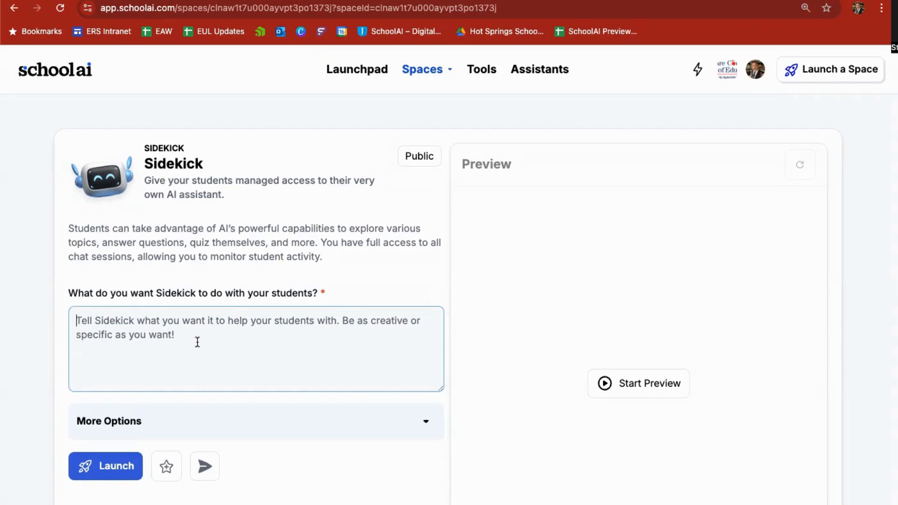
type("I want you")
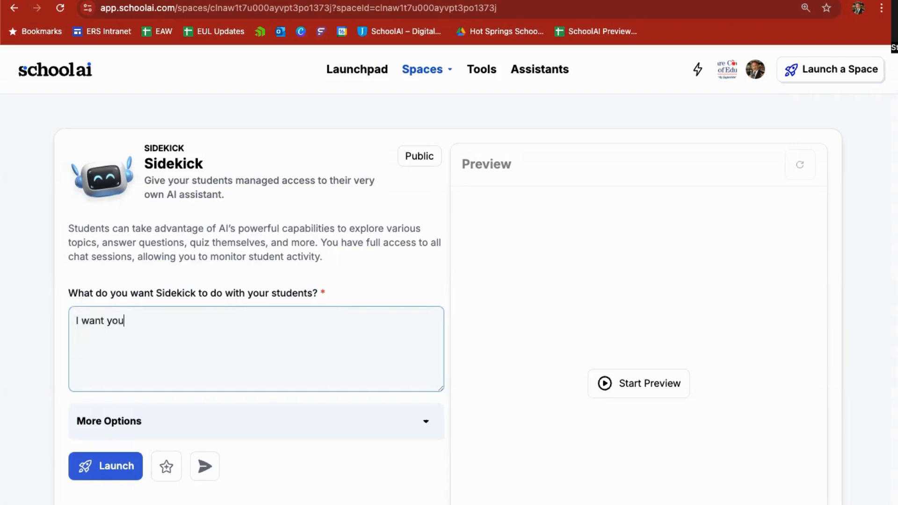
type(" to be the character Brian from")
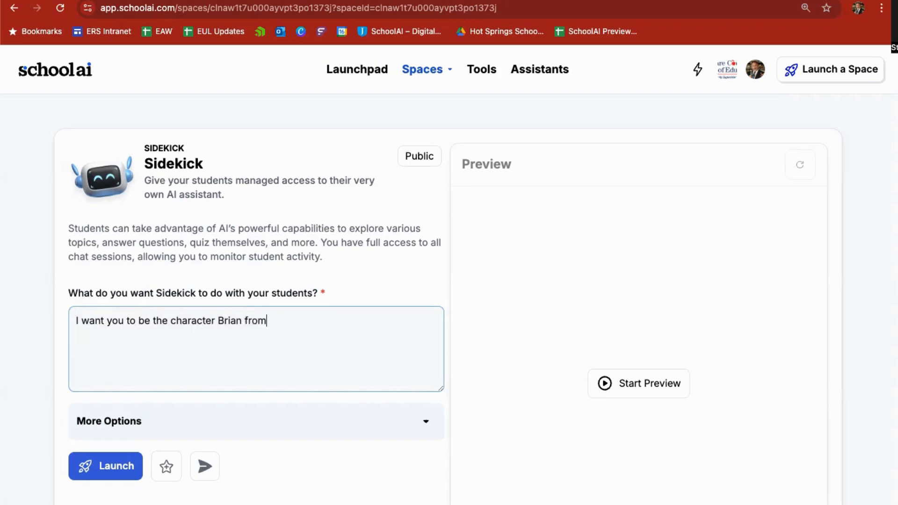
type(" the book hat")
key("BackSpace")
key("BackSpace")
key("BackSpace")
type("Hatchet.")
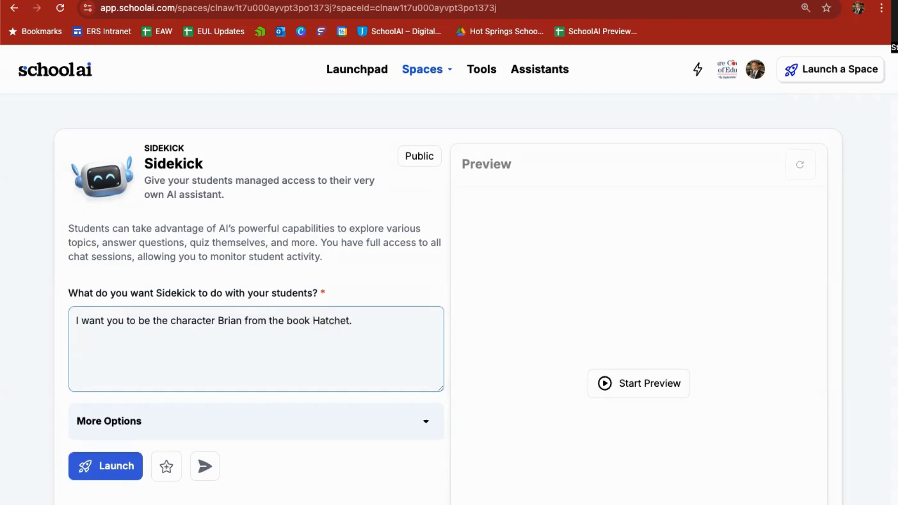
- Continue the Sidekick instructions with "Please interact with my students as that character, and tell them about your experiences based on the book"
type(" Please interact with my s")
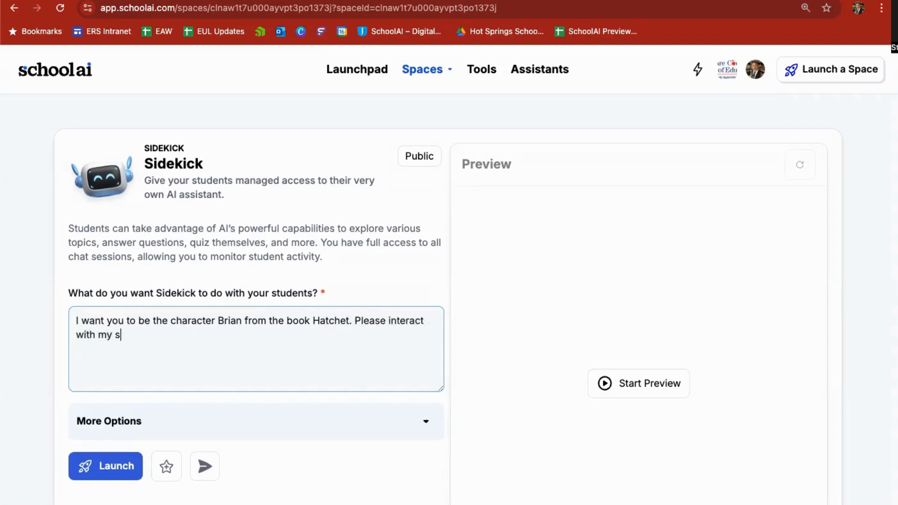
type("tudents as that ch")
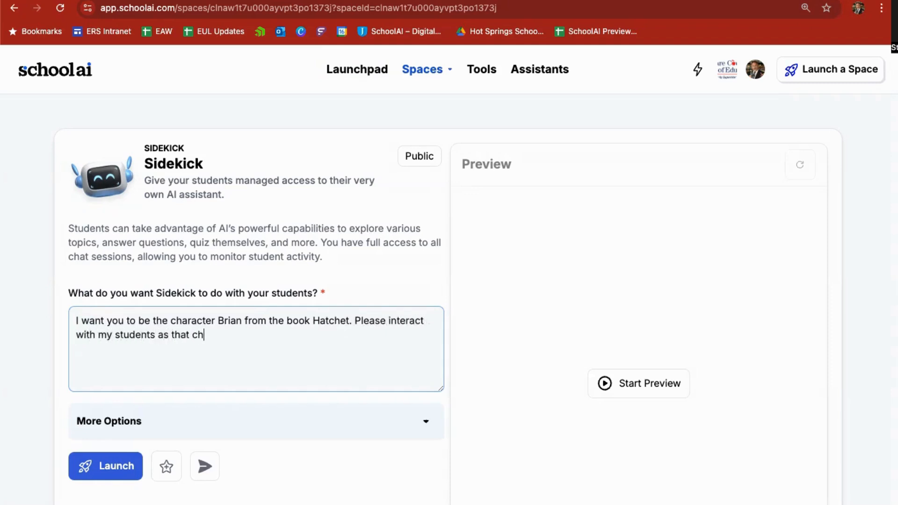
type("aracter, and tell them")
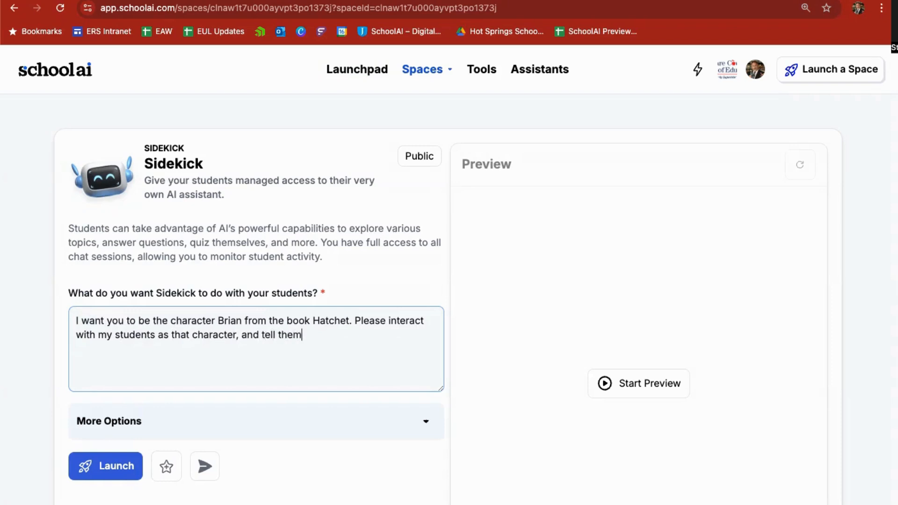
type(" about your exper")
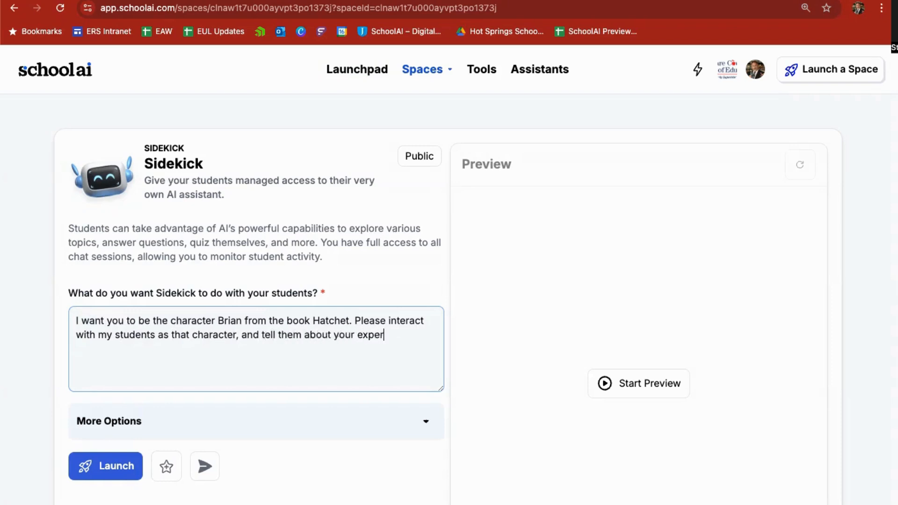
type("encies, base")
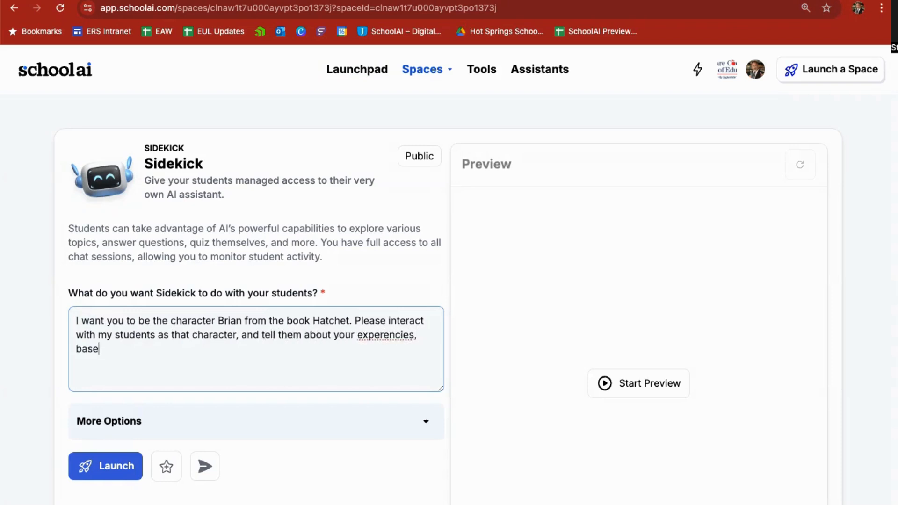
key("BackSpace")
key("BackSpace")
key("BackSpace")
key("BackSpace")
key("BackSpace")
key("BackSpace")
key("BackSpace")
key("BackSpace")
key("BackSpace")
key("BackSpace")
key("BackSpace")
key("BackSpace")
type("uie")
key("BackSpace")
key("BackSpace")
key("BackSpace")
type("i")
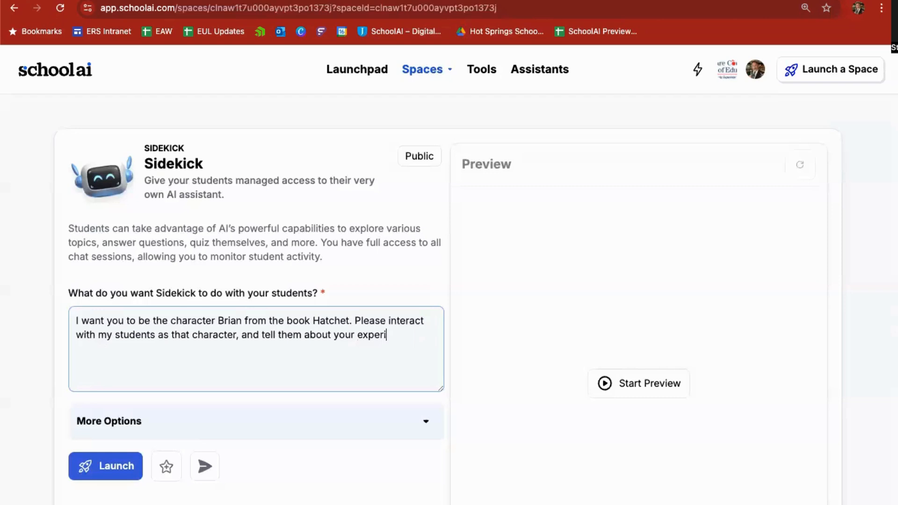
type("ences based on the book")
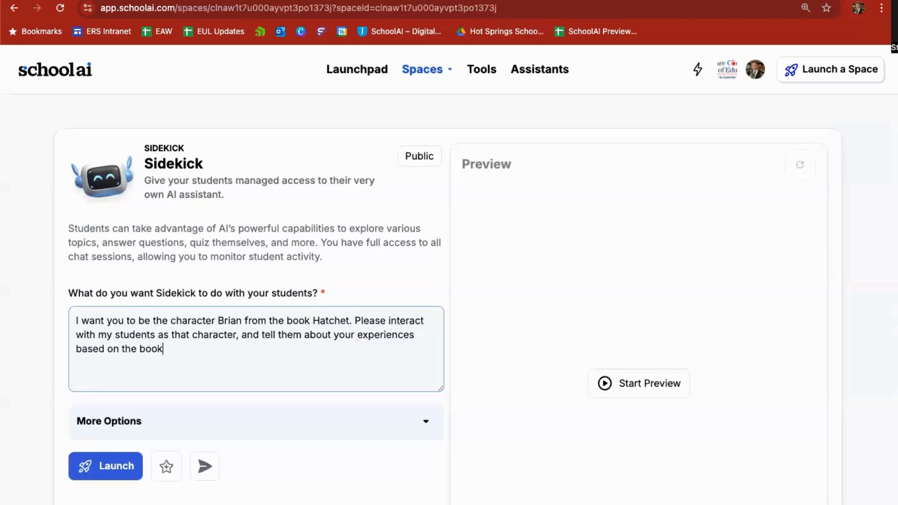
- Complete the Sidekick instructions with ", and ask they how they would interact if they had the same experiences themselves."
type(", and ask they how they ")
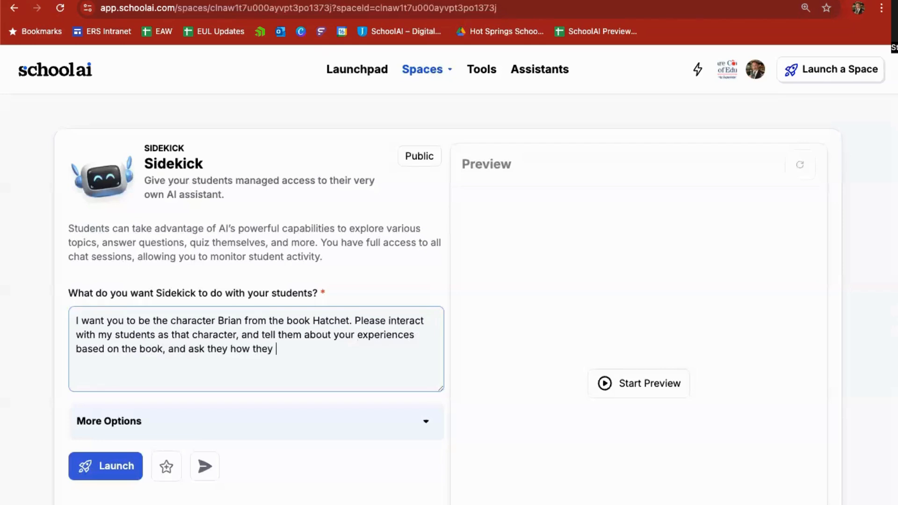
type("would interact in")
key("BackSpace")
type("f they ")
type("had the same experi")
type("ences themselv")
type("es.")
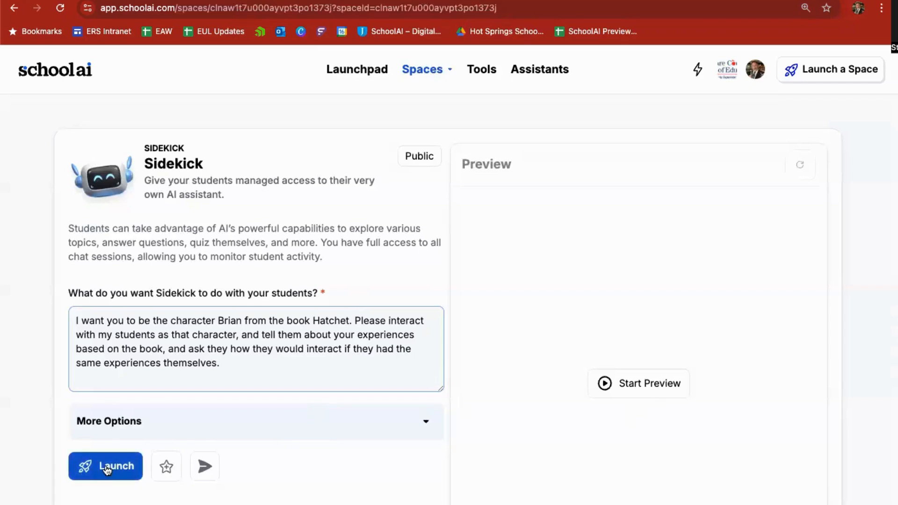
- Expand the additional Sidekick options and set the class description to "My students are fifth grade students."
left_click(186, 424)
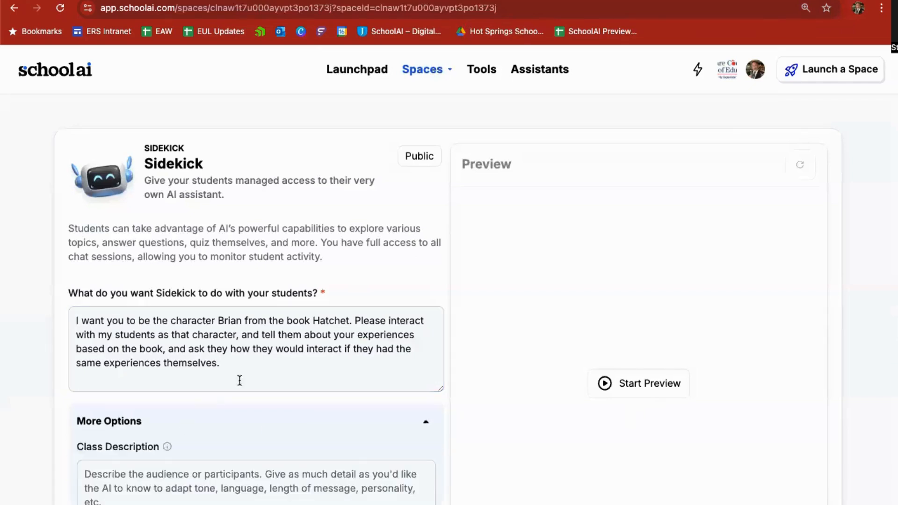
scroll(239, 379, "down", 5)
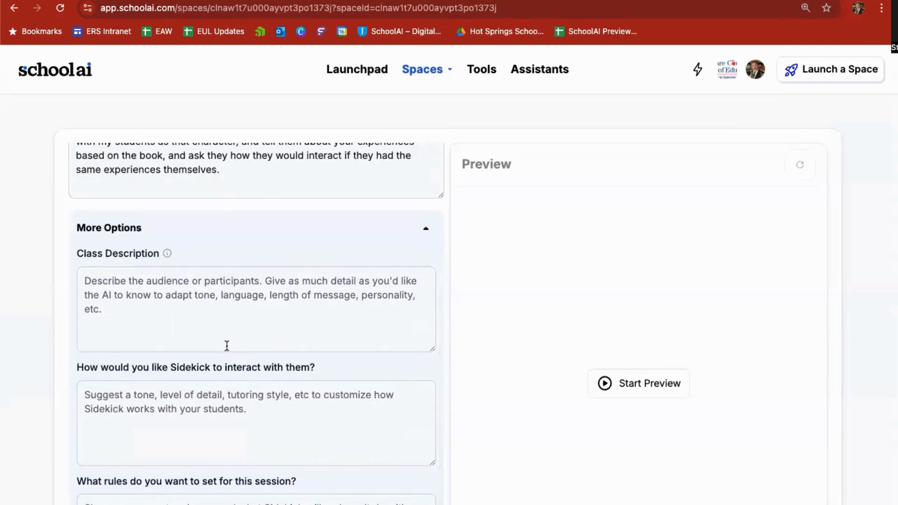
left_click(217, 322)
type("M")
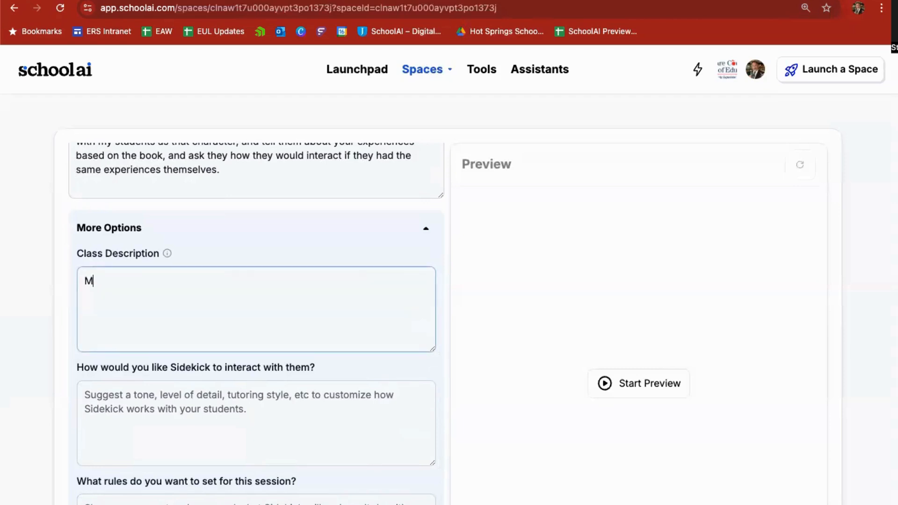
type("y students are fif")
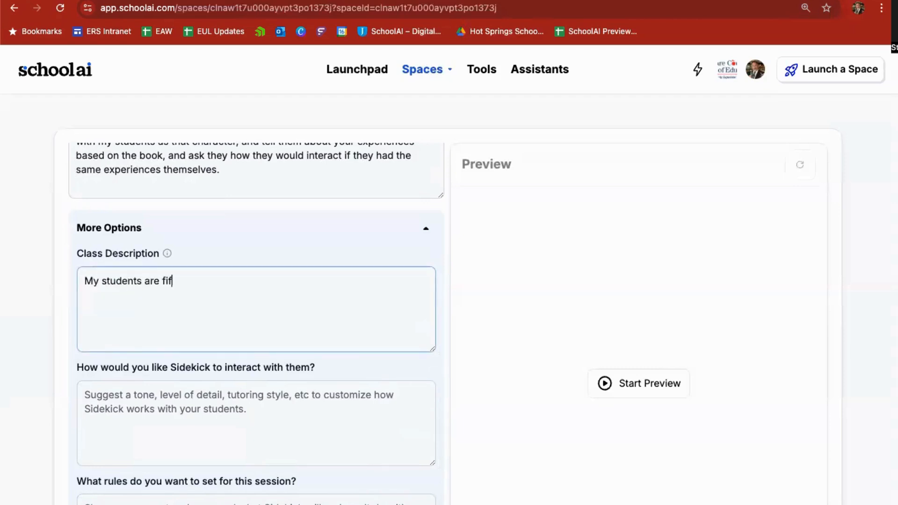
type("th grade students.")
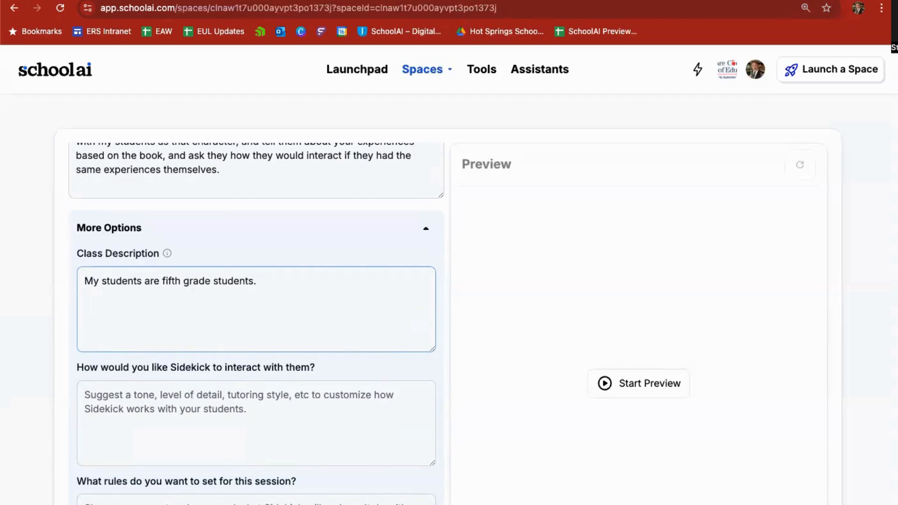
- Set Sidekick's interaction style to "Interact in a conversational tone, and draw them out with questions related to the story."
left_click(241, 412)
type("Intera")
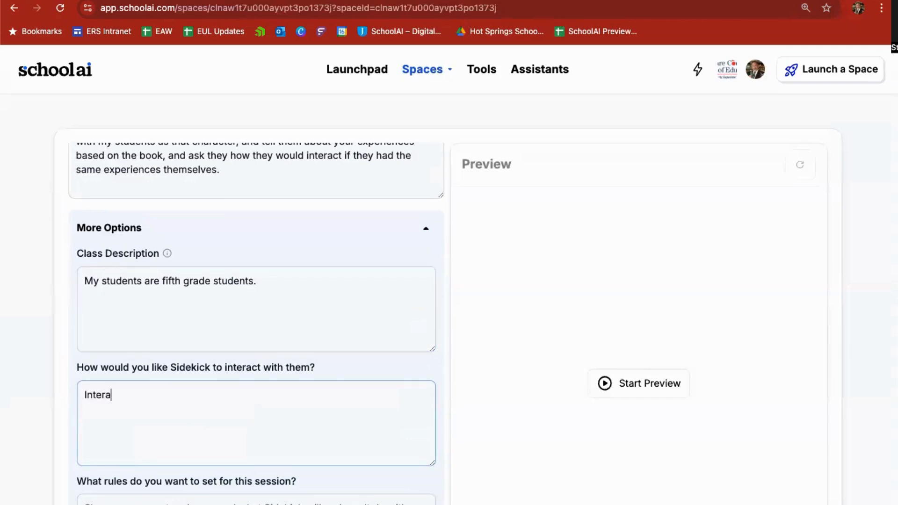
type("ct in a conversational tone,")
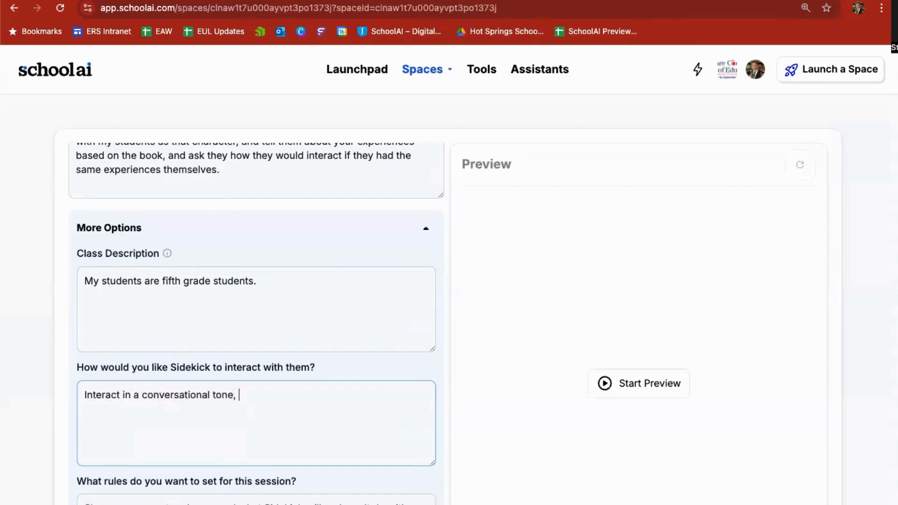
type(" and draw them out with")
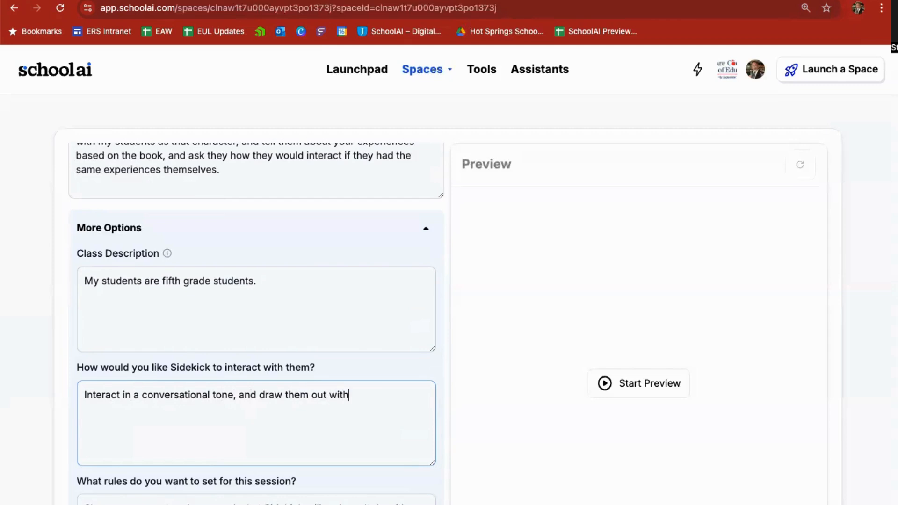
type(" questions related to the story.")
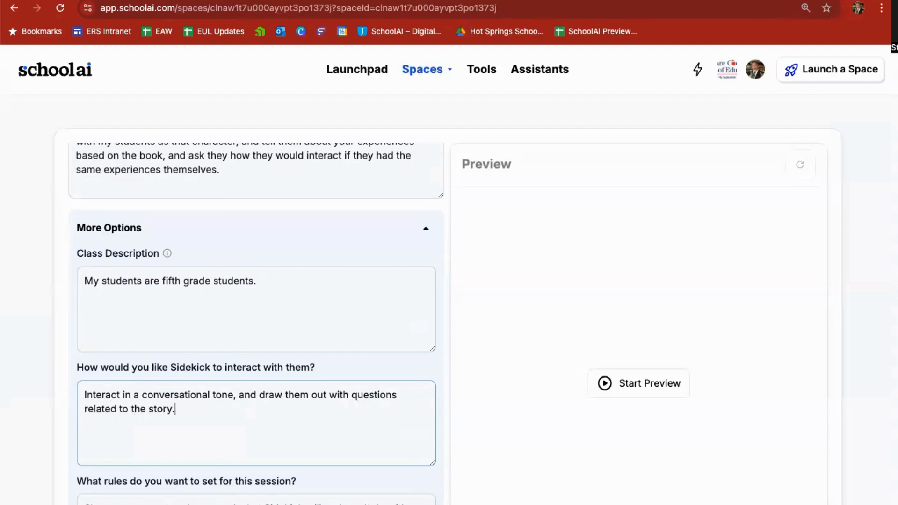
- Set rules: "Please ensure you steer conversations back to the topic at hand, and let me know if any students are continually trying to veer off on tangents."
scroll(286, 415, "down", 2)
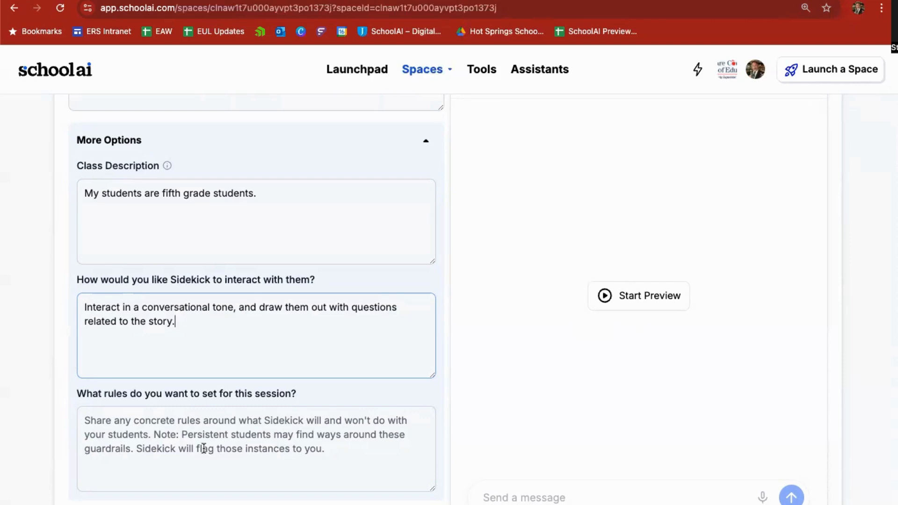
left_click(156, 421)
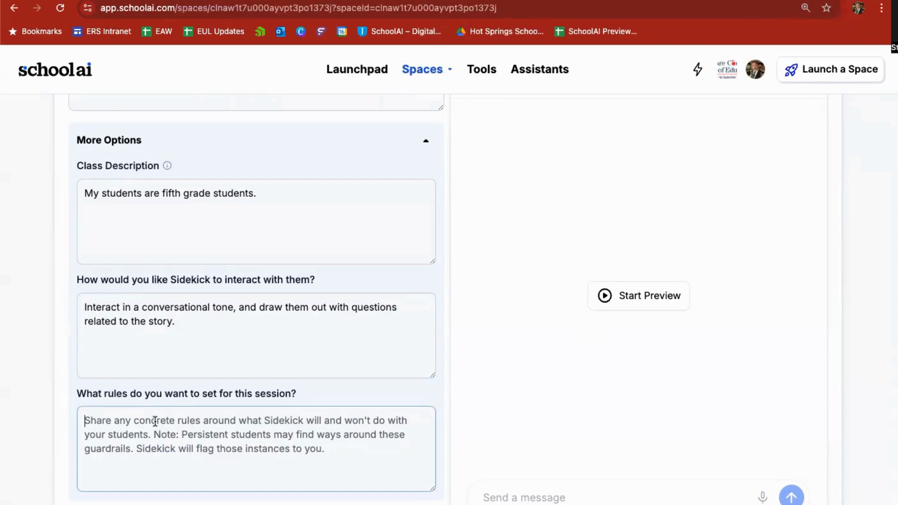
type("Please ensure y")
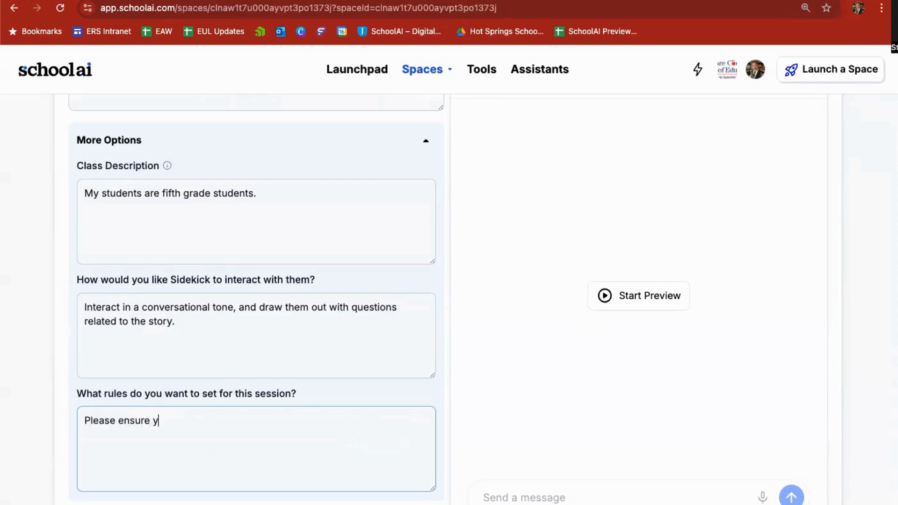
type("ou steer convers")
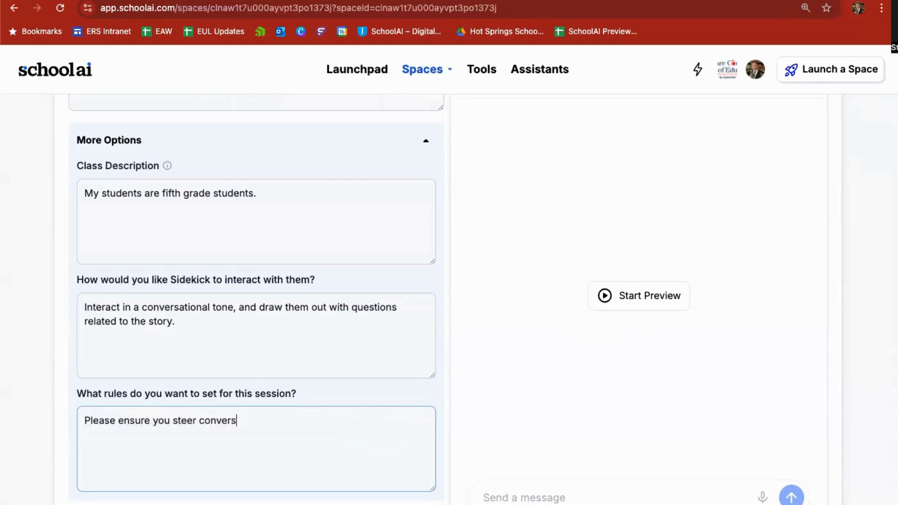
type("ations back to the top")
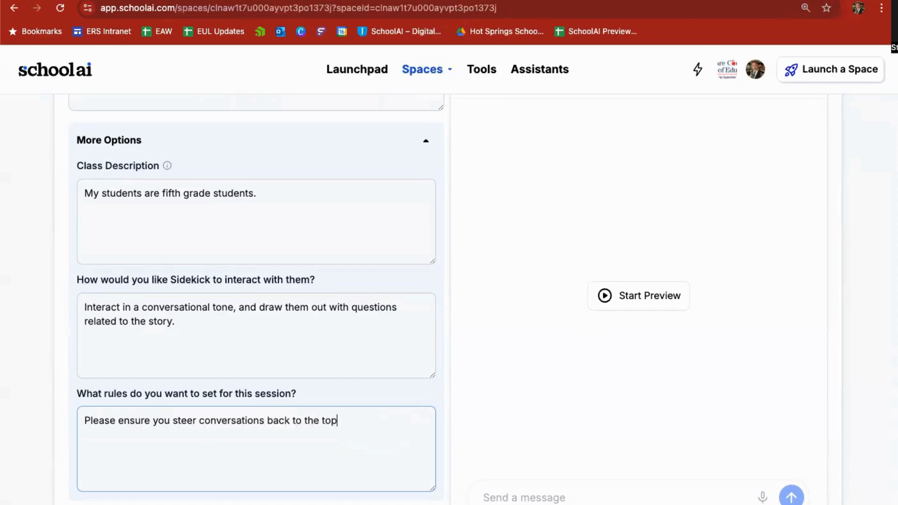
type("ic at hand, and let me know if any students are continually t")
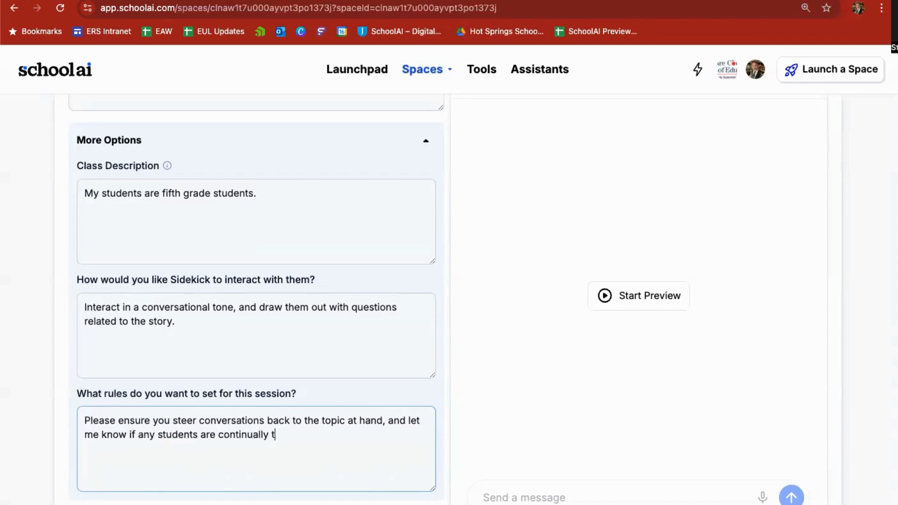
type("rying to veer off on tangents.")
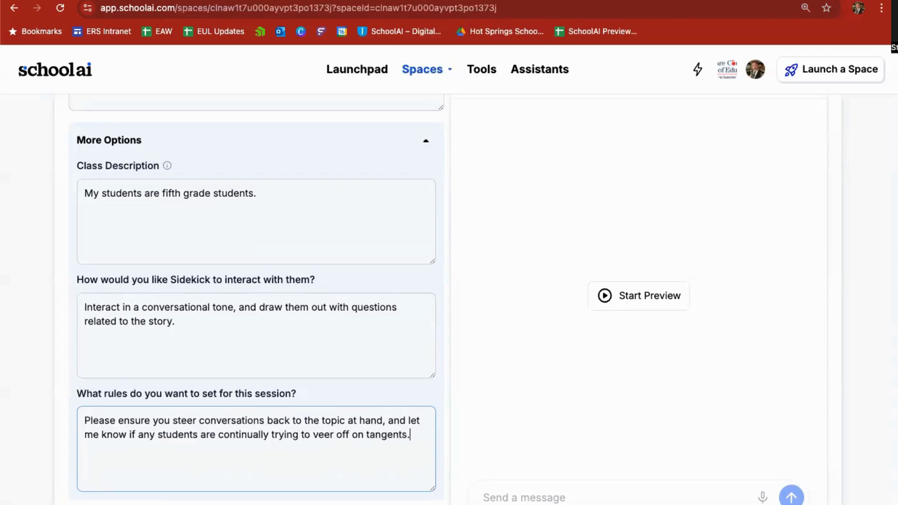
- Launch the Sidekick session and choose a space code as the way to invite students
key("Tab")
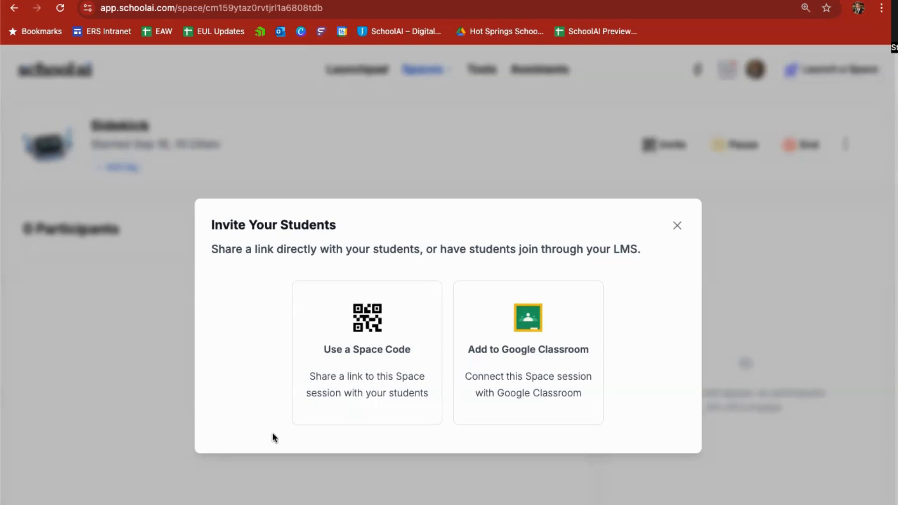
left_click(353, 338)
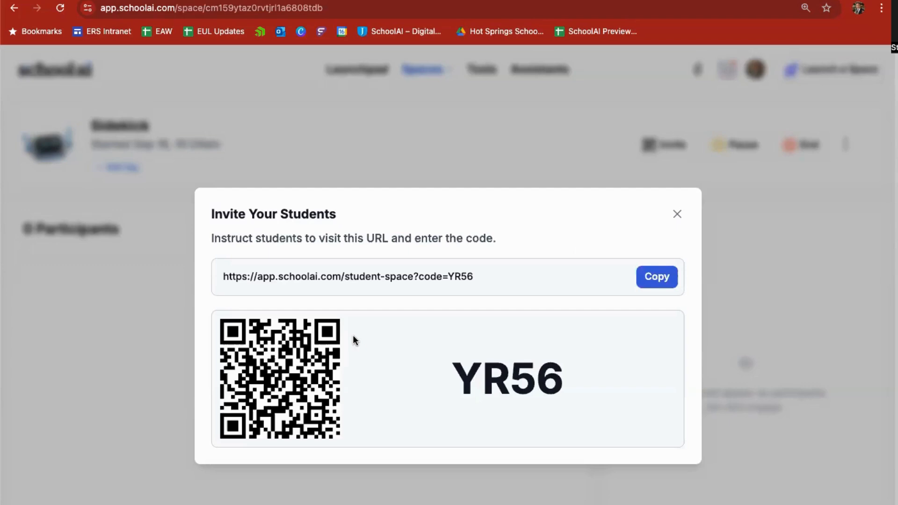
- Copy the student invitation link for the Sidekick session and open it in a new browser tab
triple_click(320, 276)
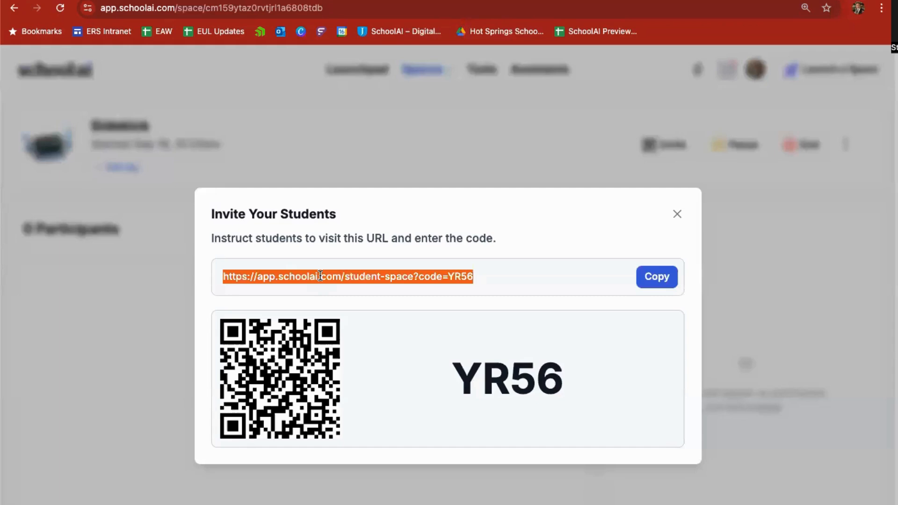
right_click(321, 276)
left_click(338, 302)
key("ctrl+t")
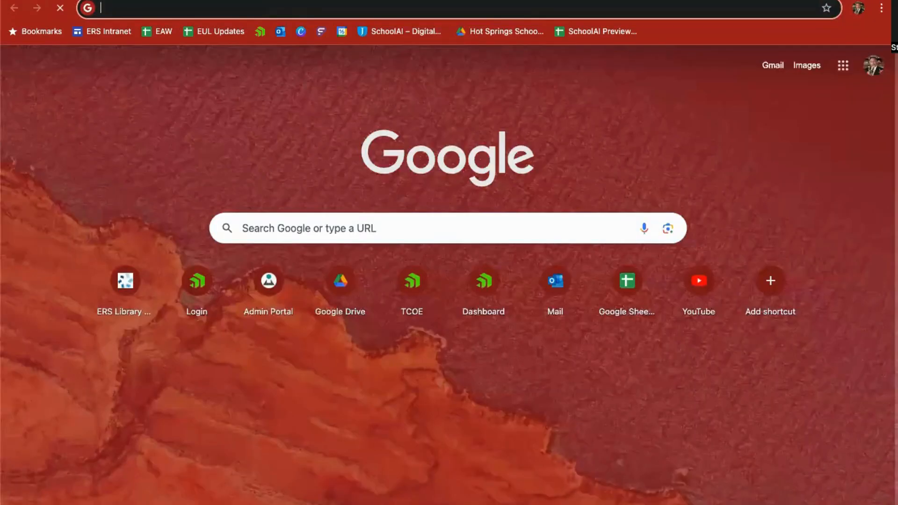
key("ctrl+v")
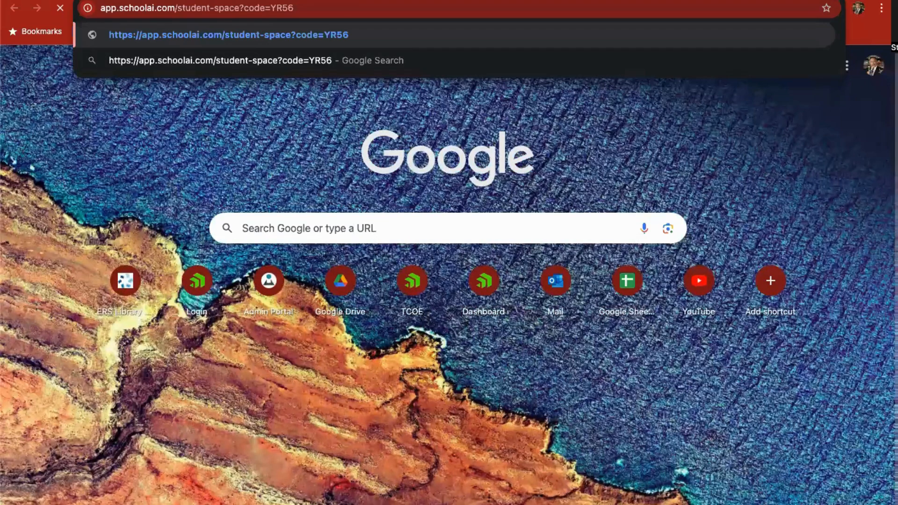
key("Return")
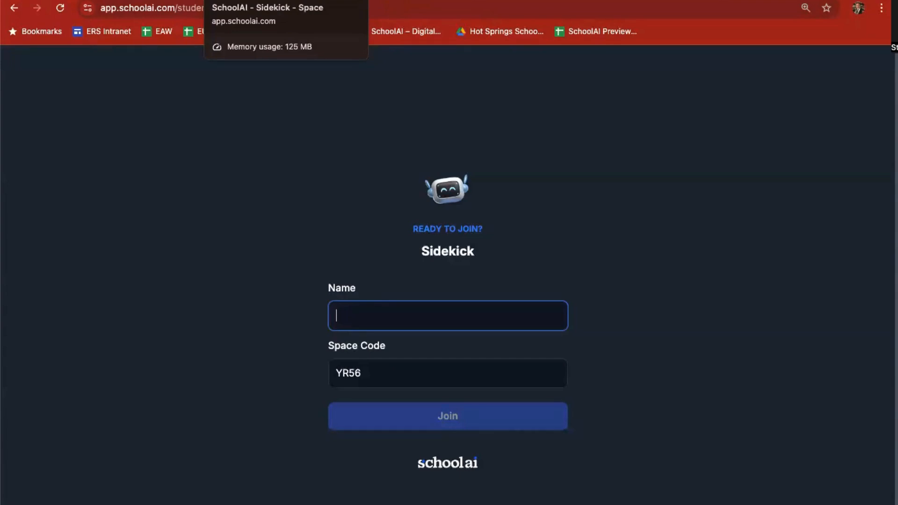
- Join the space under the student's first name and reply to Brian's first question with "I would probably search the area, and call for help. A lot."
type("David")
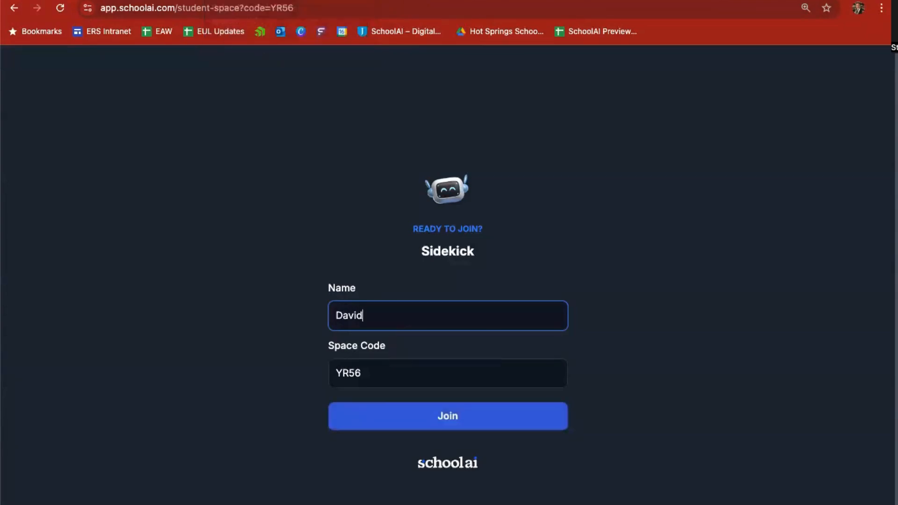
left_click(437, 416)
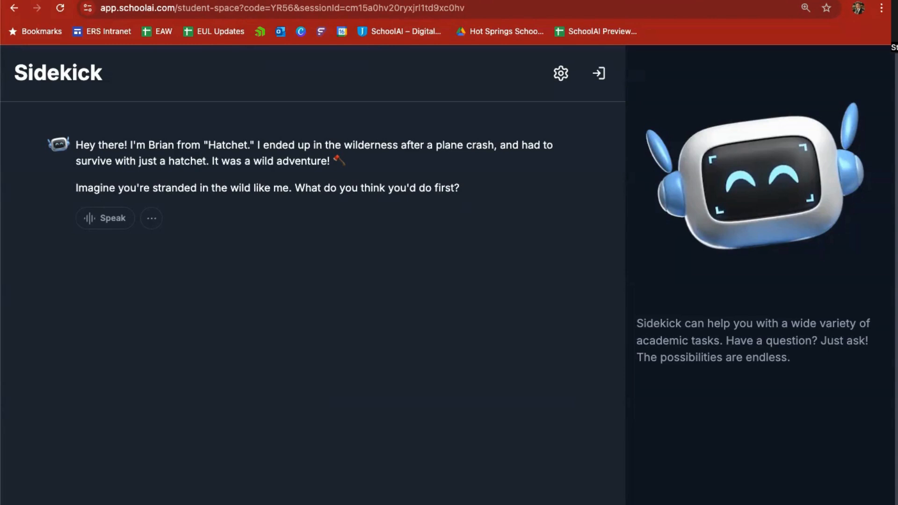
key("Return")
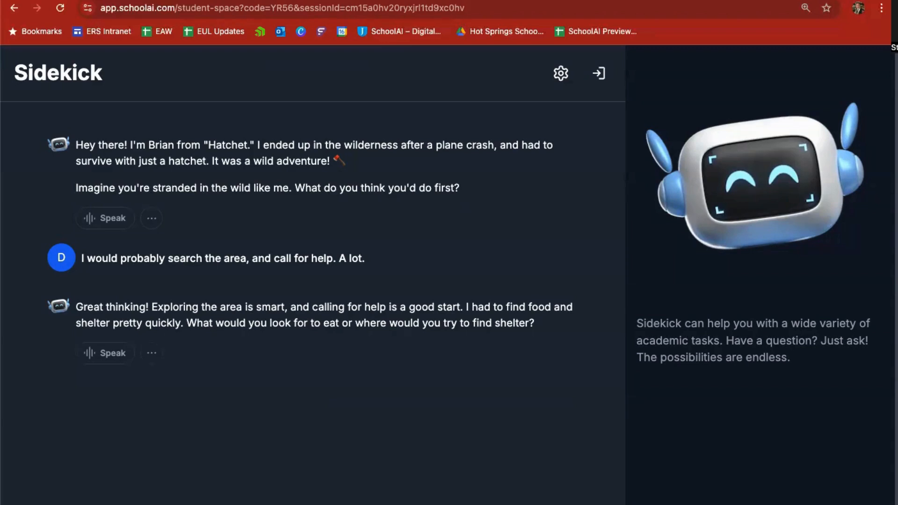
key("Return")
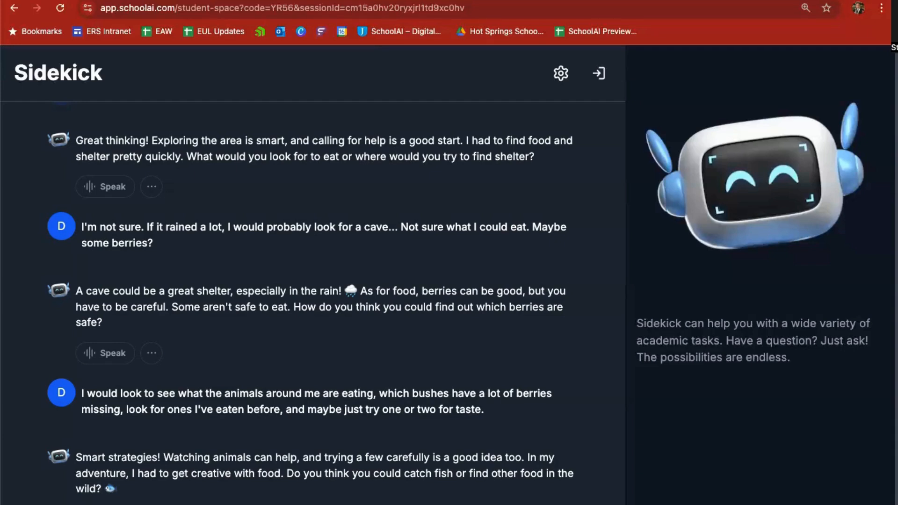
- Return to the teacher's session page and review the participant's mood indicator, headline summary and chat transcript
left_click(174, 1)
left_click(314, 163)
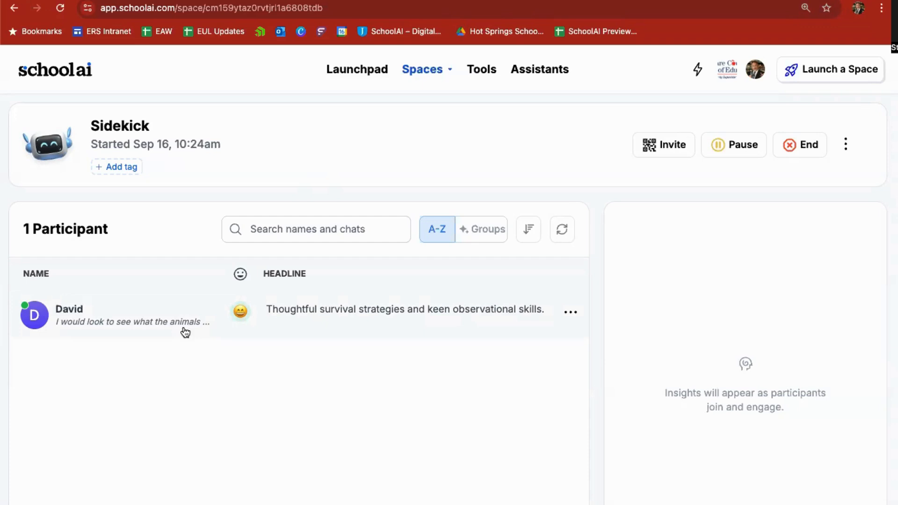
mouse_move(238, 315)
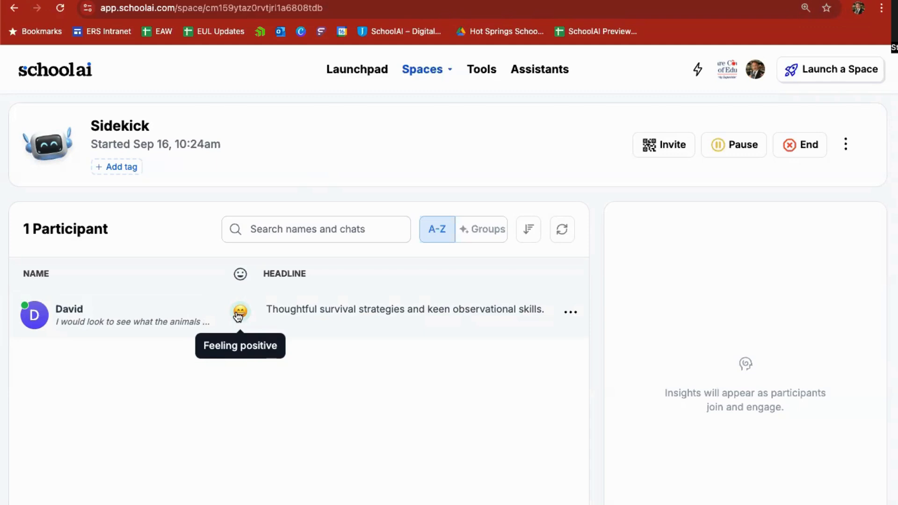
left_click(355, 311)
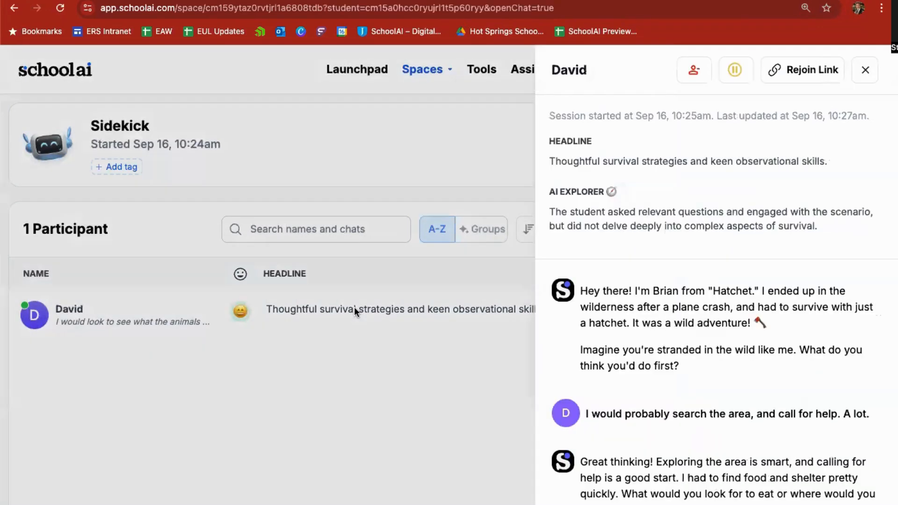
scroll(694, 387, "down", 6)
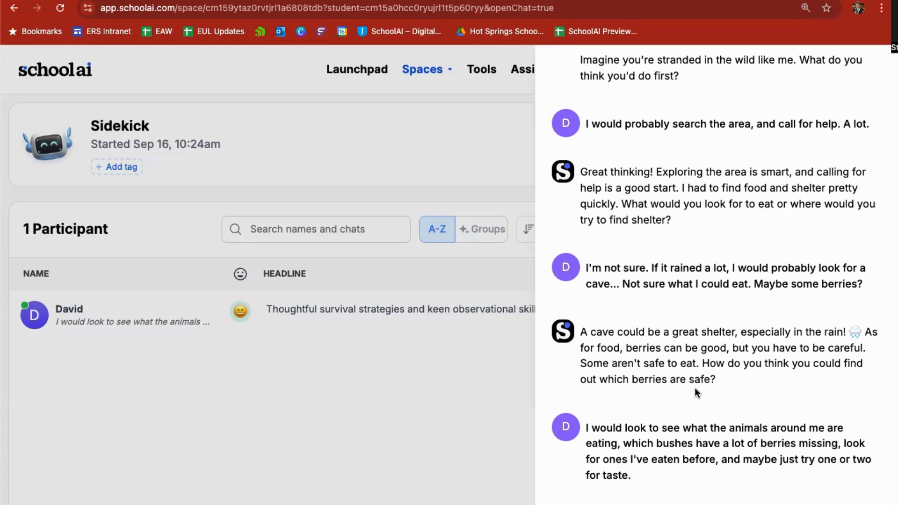
left_click(498, 396)
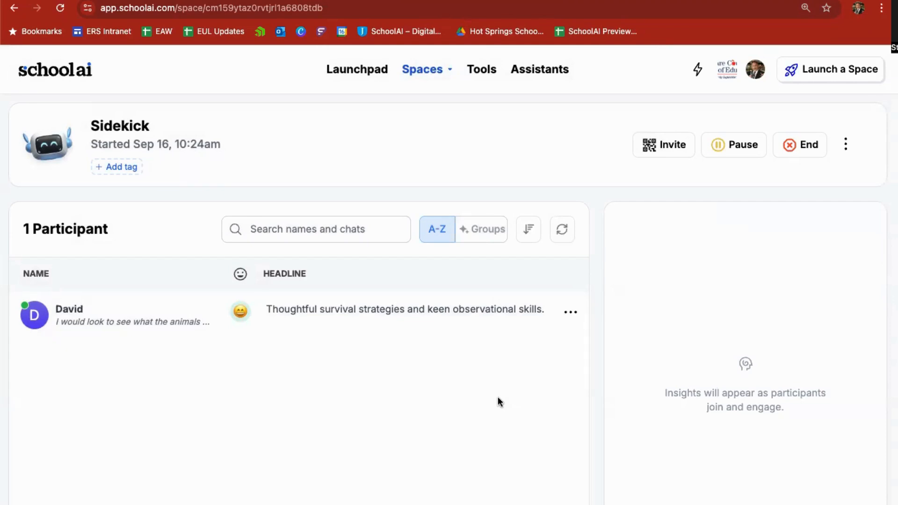
- Examine the recent sessions on the Launchpad and the actions available for the active Sidekick session
left_click(356, 71)
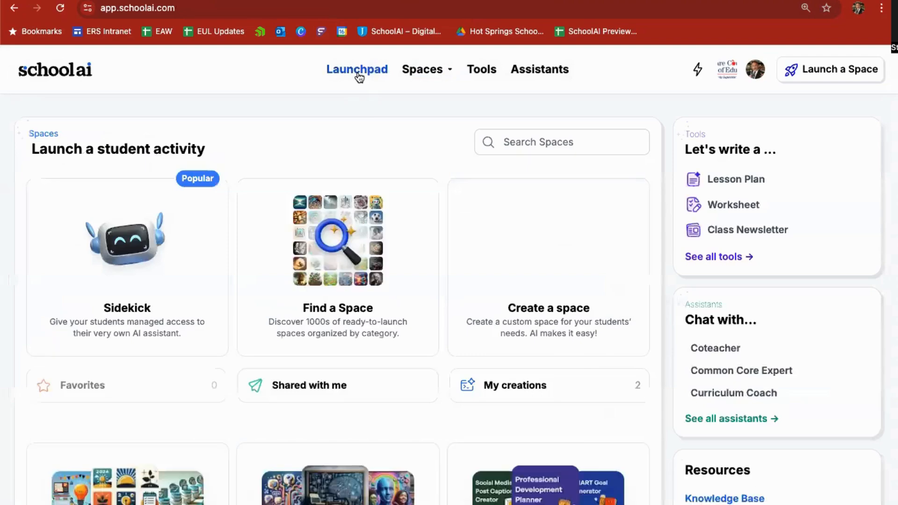
scroll(285, 330, "down", 7)
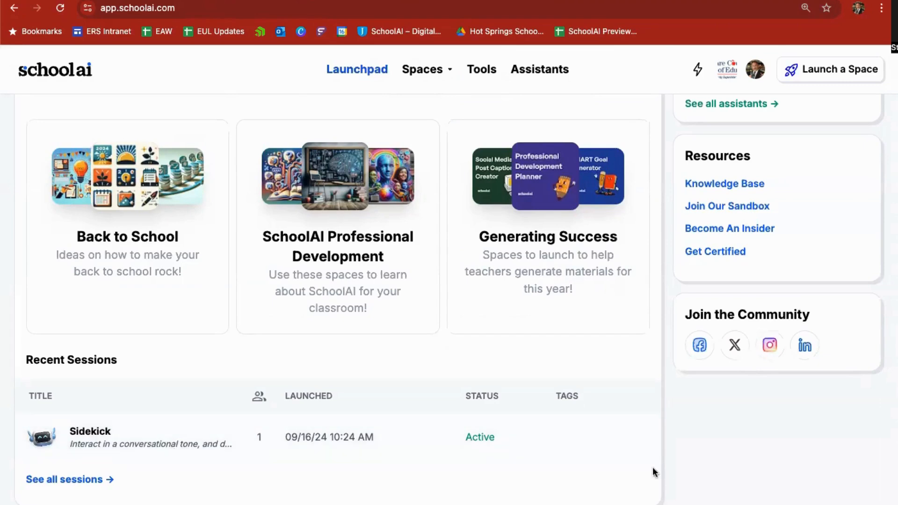
left_click(630, 439)
scroll(632, 441, "down", 2)
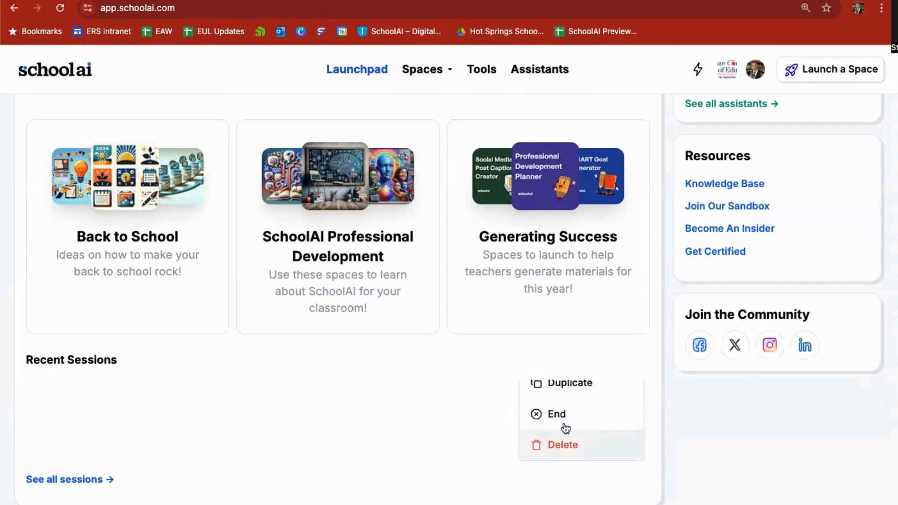
scroll(431, 436, "up", 2)
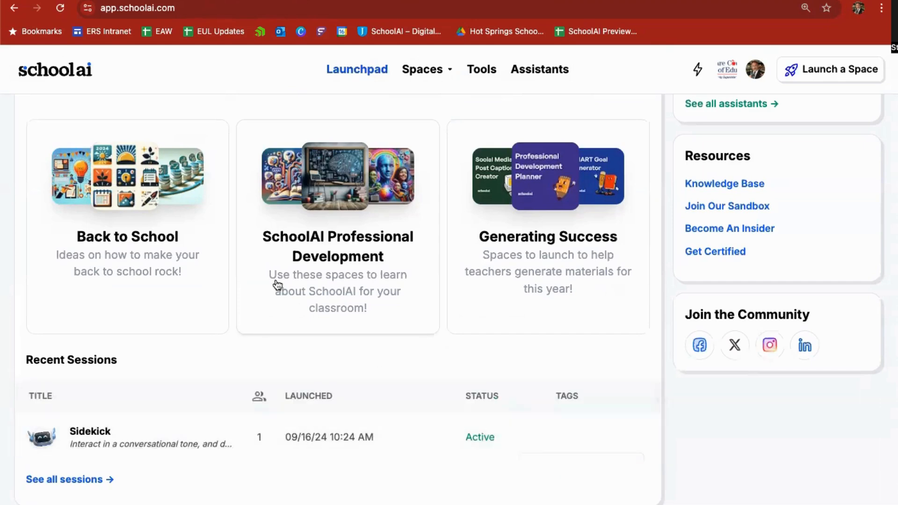
- Set up a new Sidekick space and begin its instructions with "You are a parts of speech tutor for my 3rd grade students. I want"
scroll(276, 286, "up", 7)
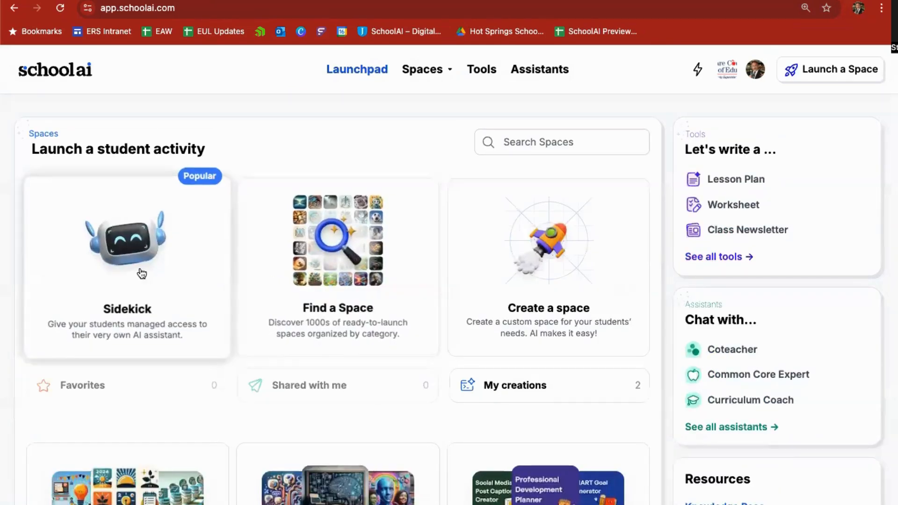
left_click(128, 246)
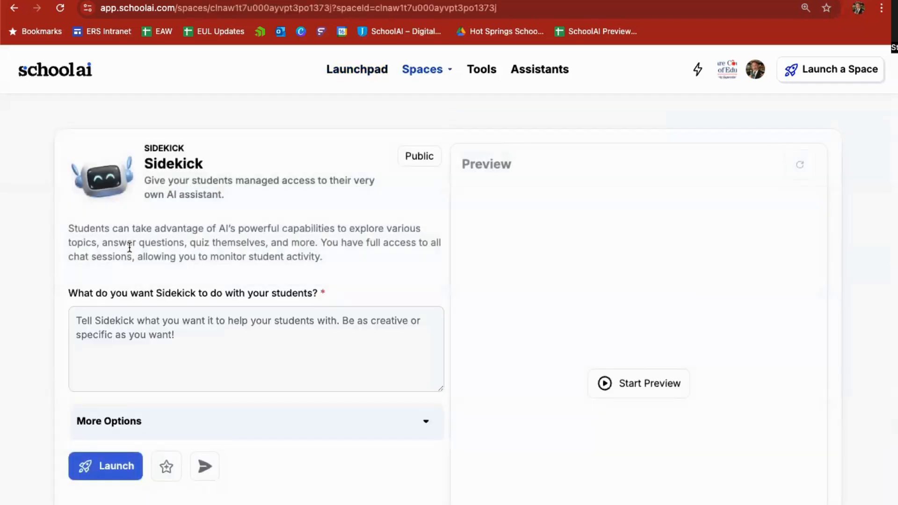
left_click(148, 320)
type("You are")
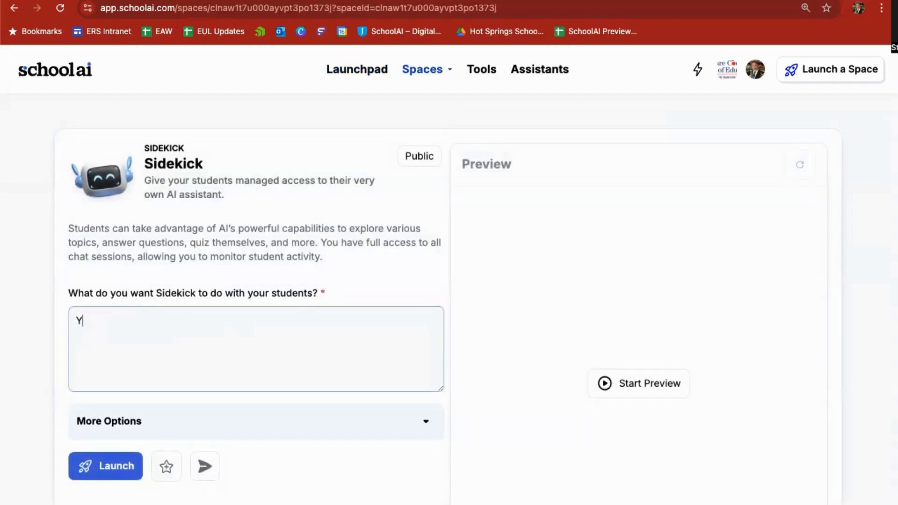
type("g")
key("BackSpace")
type("parts of spee")
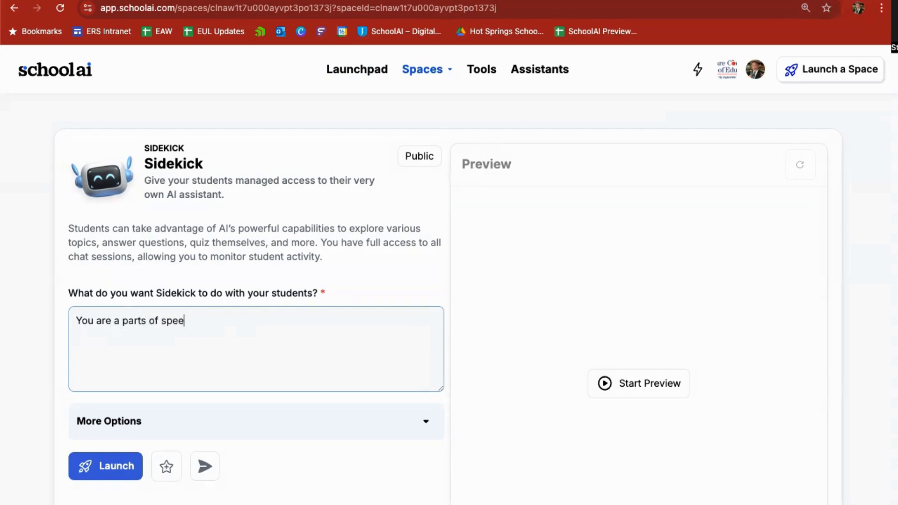
type("ch tutor for my 3rd grade ")
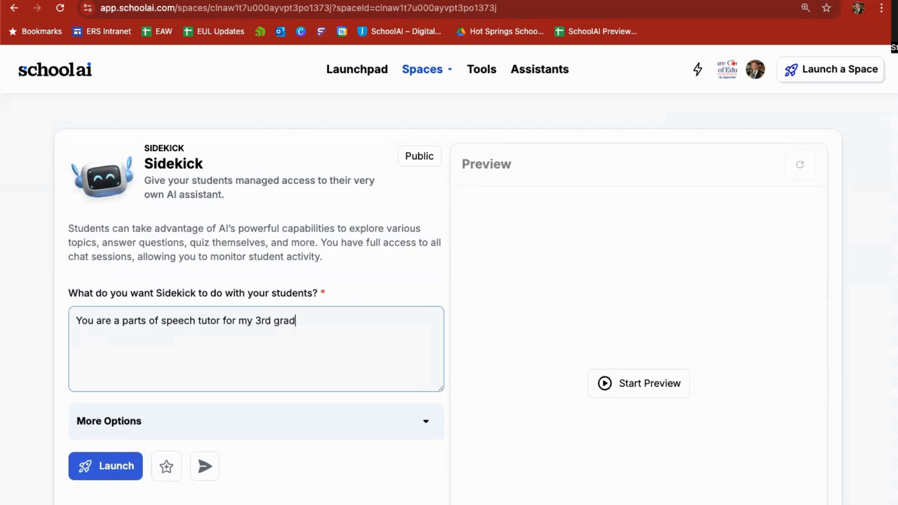
type("students. I want ")
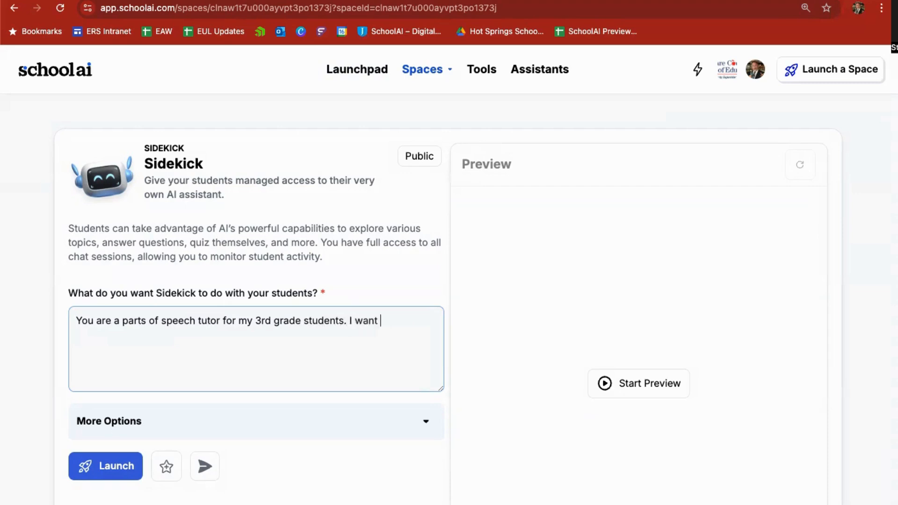
- Continue the Sidekick instructions with "you to quiz them using a variety of words, asking them which part of speech it is,"
type("you to quiz them ")
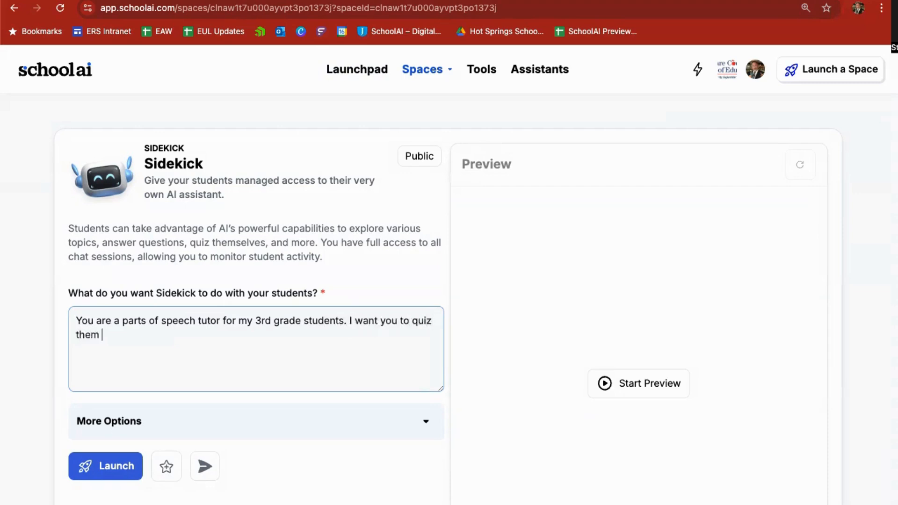
type("using a variety ")
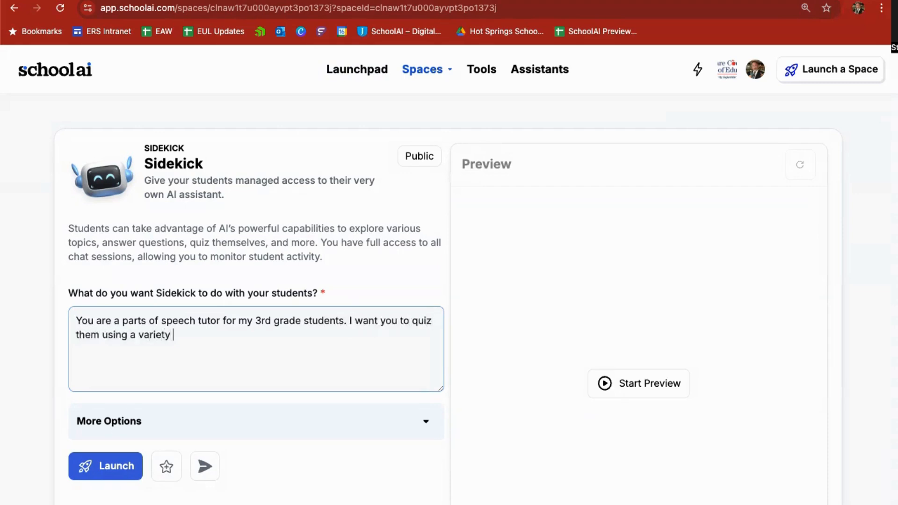
type("of words, asking them which pa")
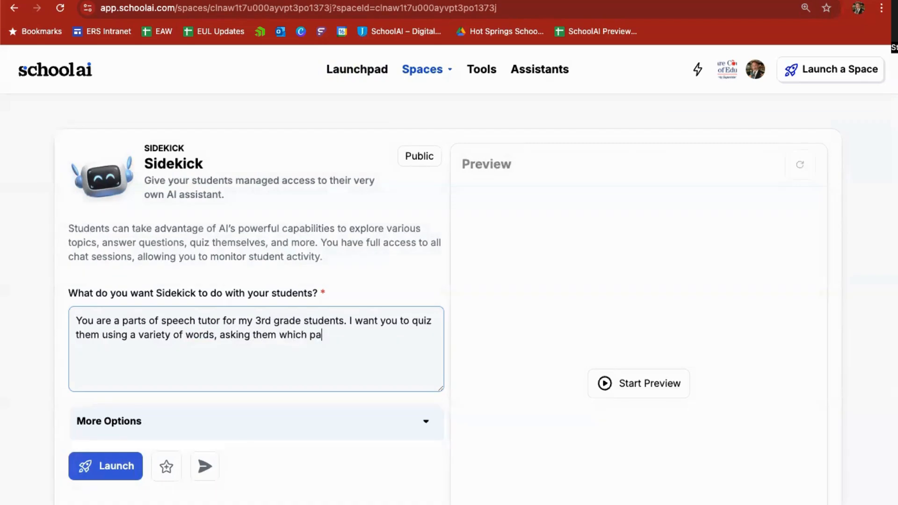
type("rt of speec")
key("BackSpace")
type("h it is, ")
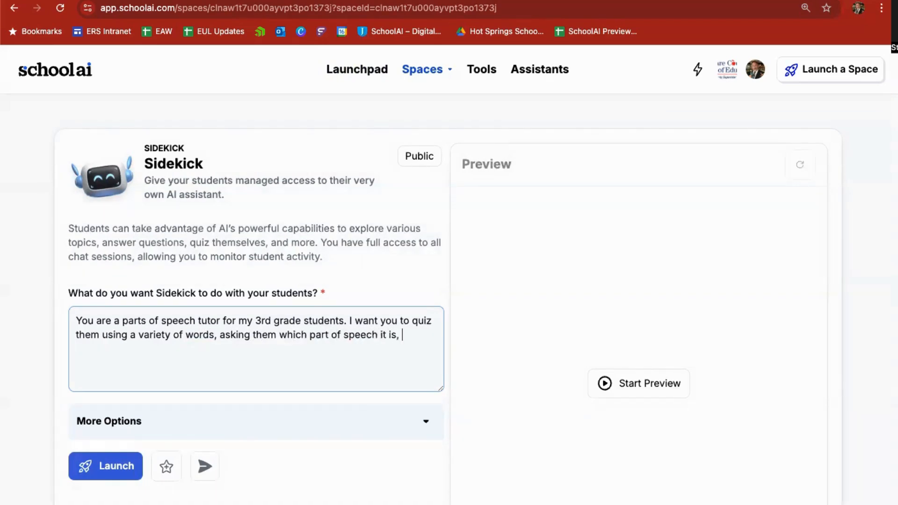
- Finish the instructions with "and helping them understand if they get it wrong. Provide plenty of encouragement if they get it right."
type("and helping them")
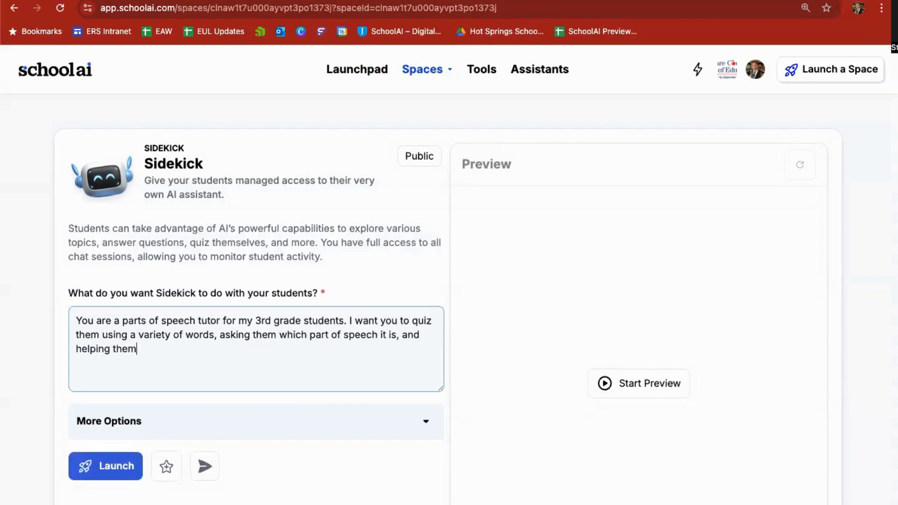
type(" understand if they")
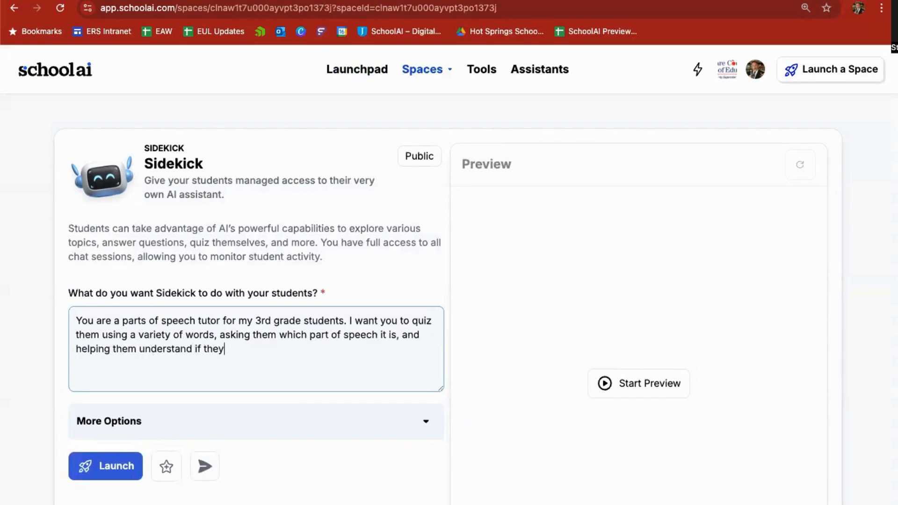
type(" get it wrong. Provide plenty ")
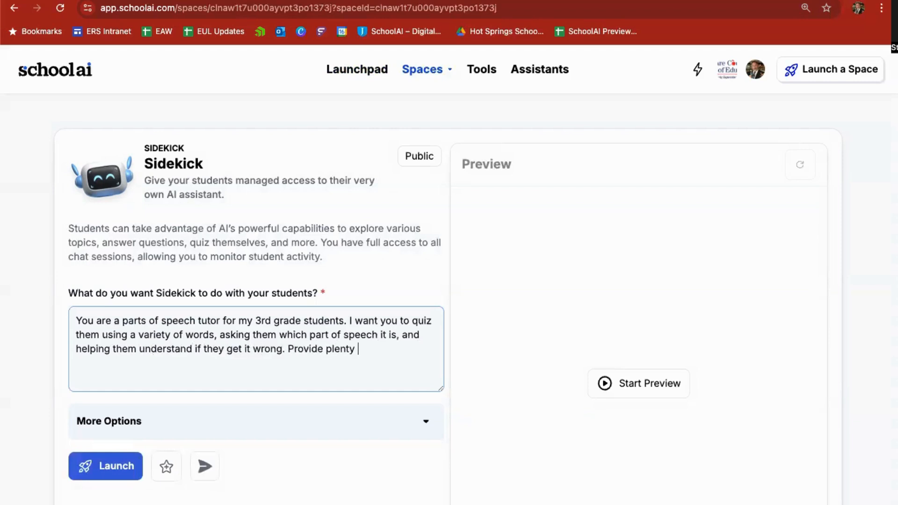
type("of encouragement if")
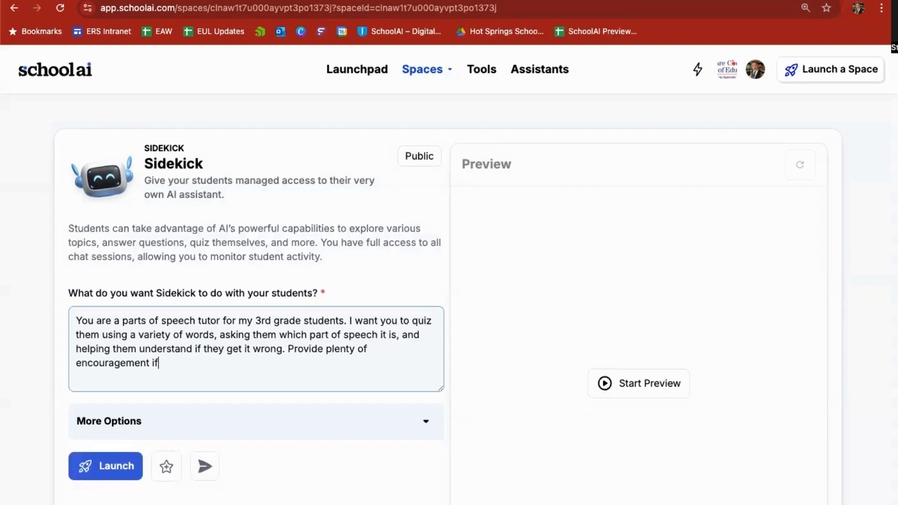
type(" they get it right.")
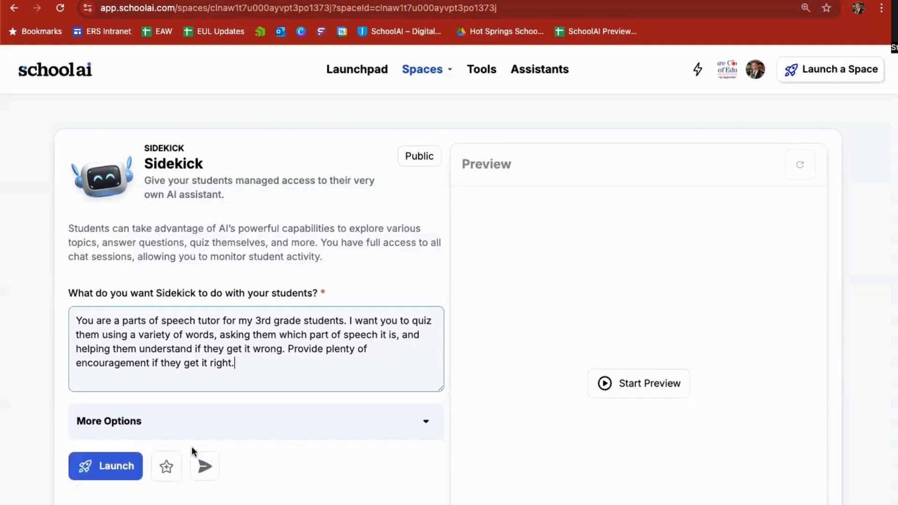
- Expand the additional options and enter the class description "These will be 3rd grade students learning about parts of speech."
left_click(206, 428)
scroll(206, 430, "down", 1)
left_click(196, 428)
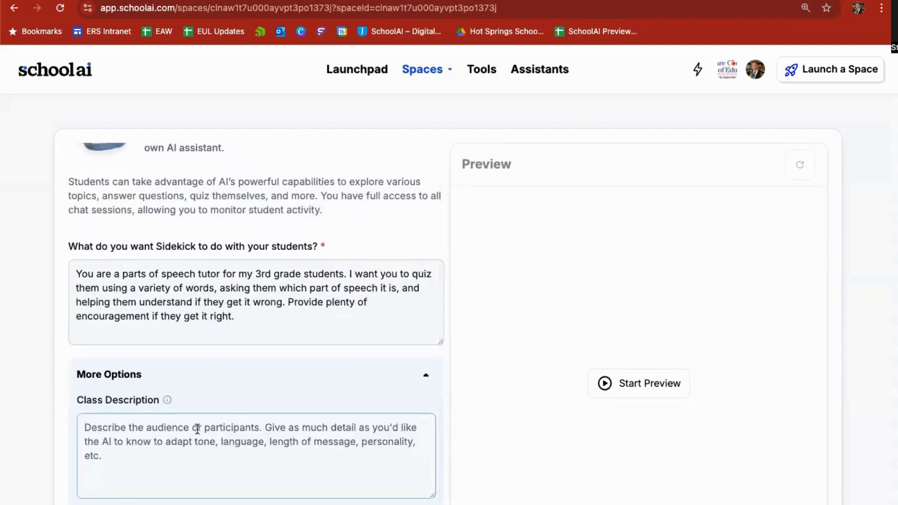
type("These will b")
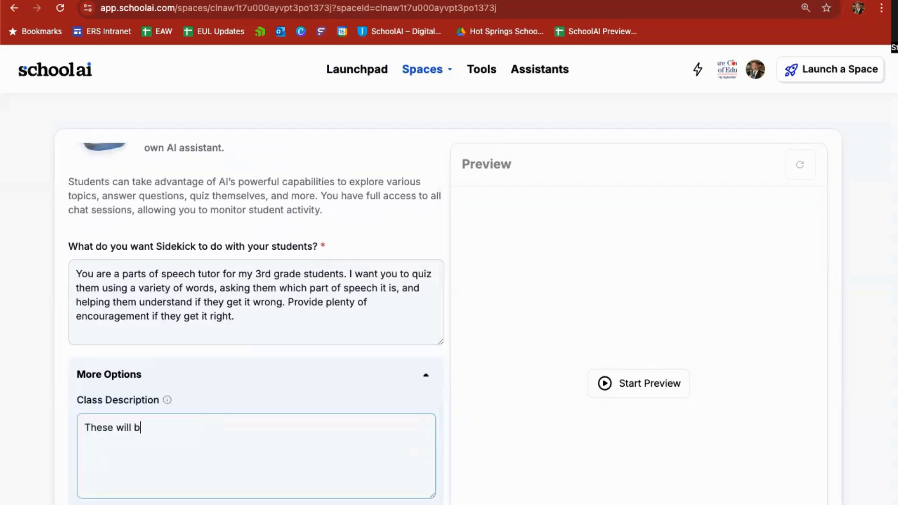
type("e 3rd grade students learning abo")
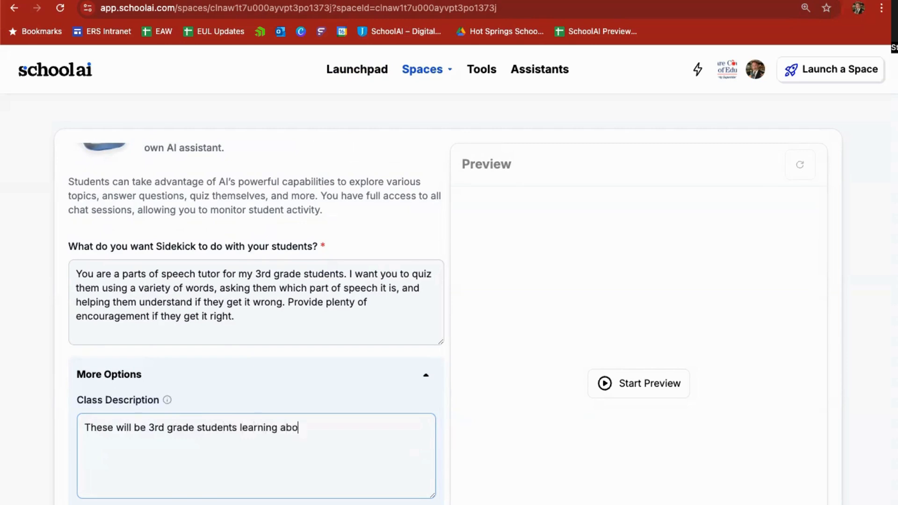
type("ut parts of speech.")
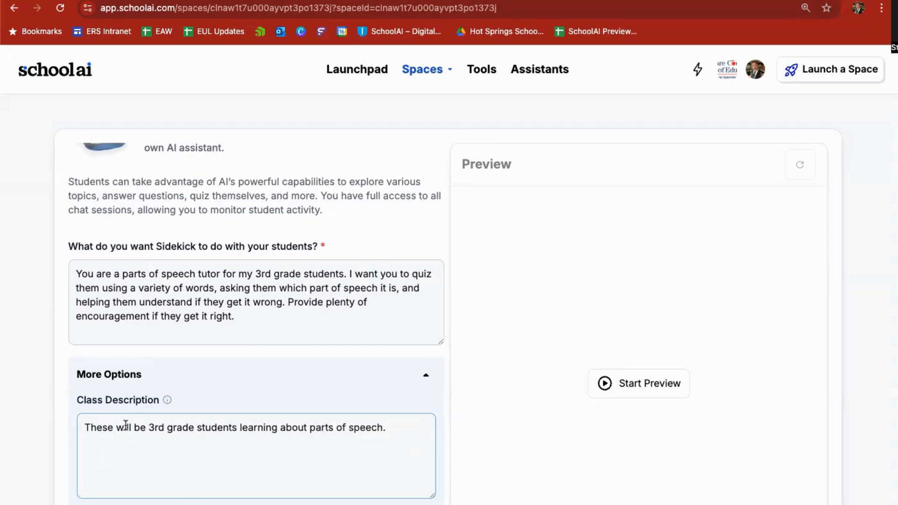
- Describe how Sidekick should interact with the students as "Be friendly and positive with them."
scroll(124, 425, "down", 2)
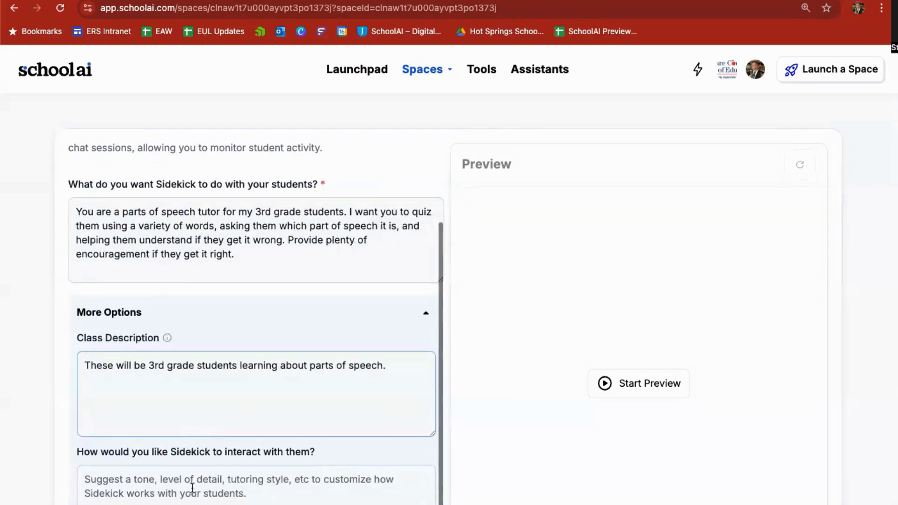
left_click(183, 458)
type("Be fir")
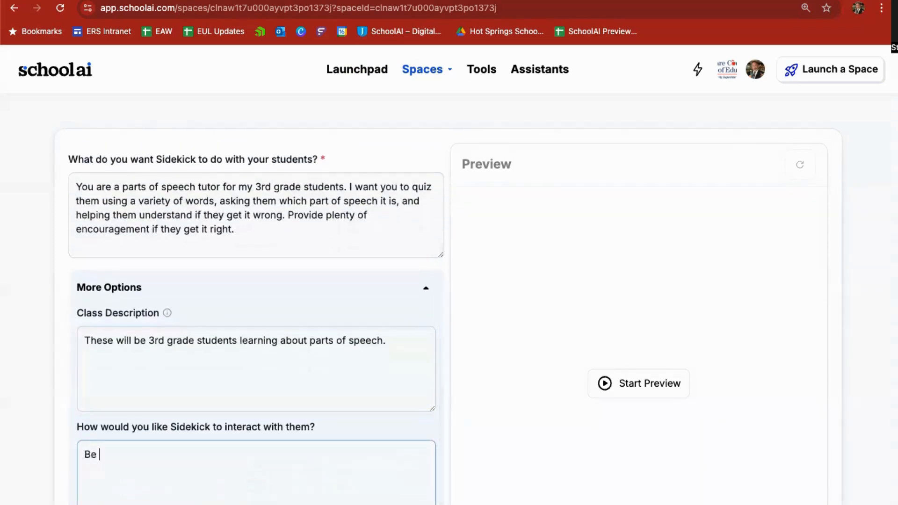
key("BackSpace")
key("BackSpace")
type("riendly and positive with")
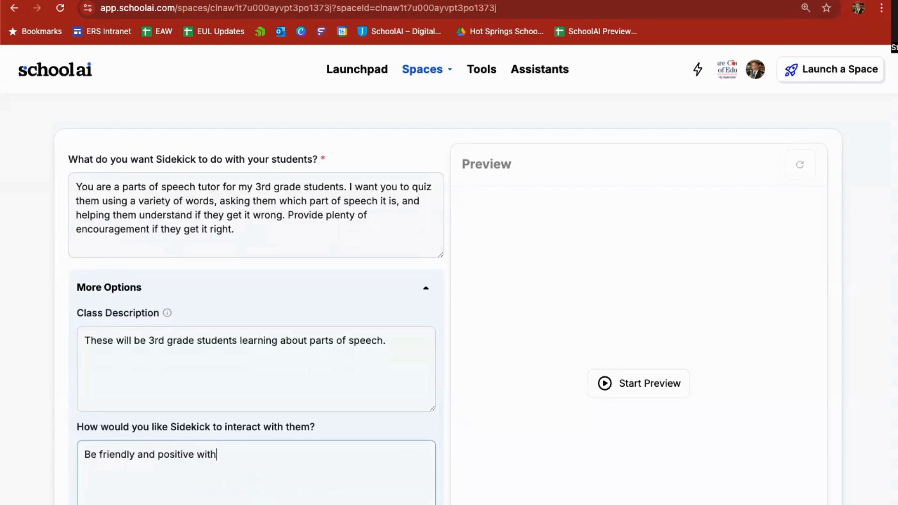
type(" them.")
- Fill in the rules for this session and launch the Sidekick space
scroll(154, 429, "down", 3)
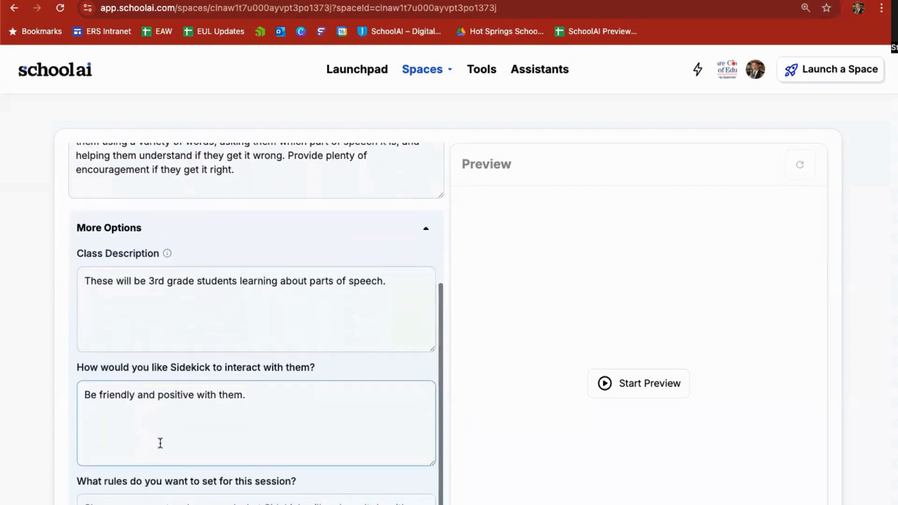
left_click(144, 503)
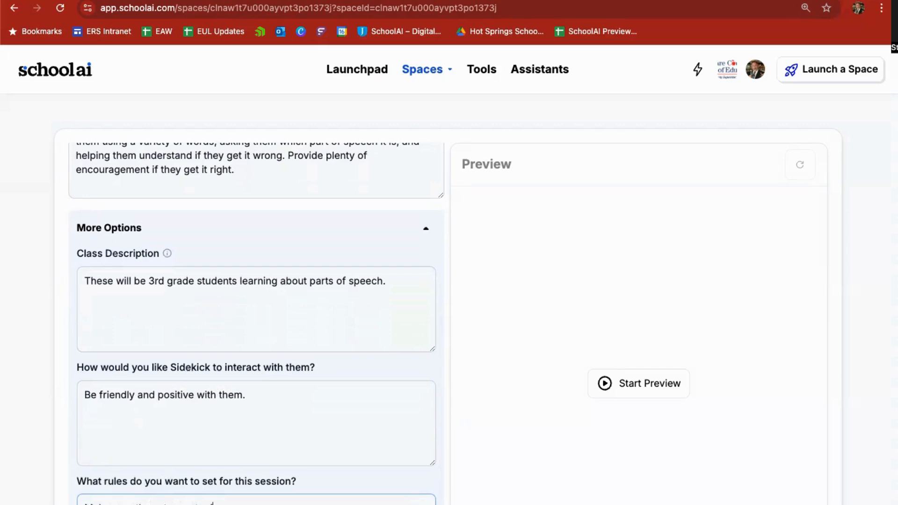
scroll(144, 445, "down", 2)
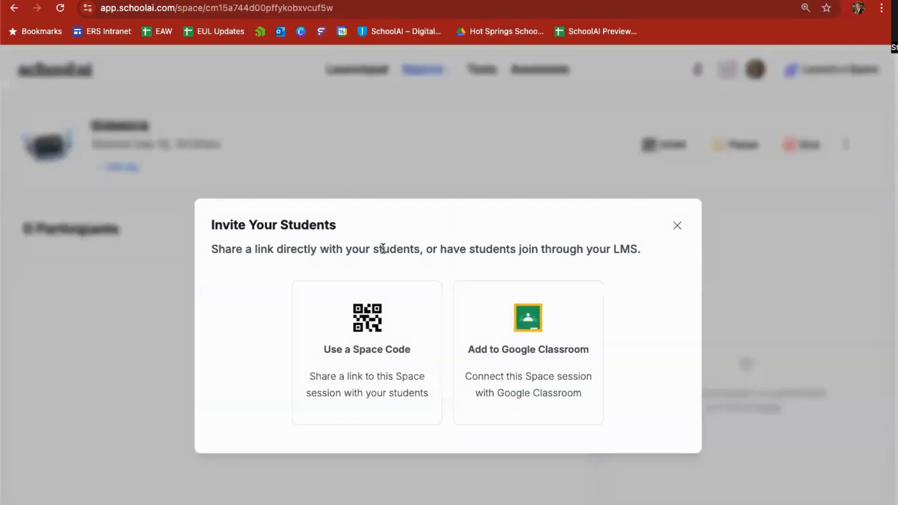
- Choose the space code option for inviting students and copy the student link
left_click(367, 335)
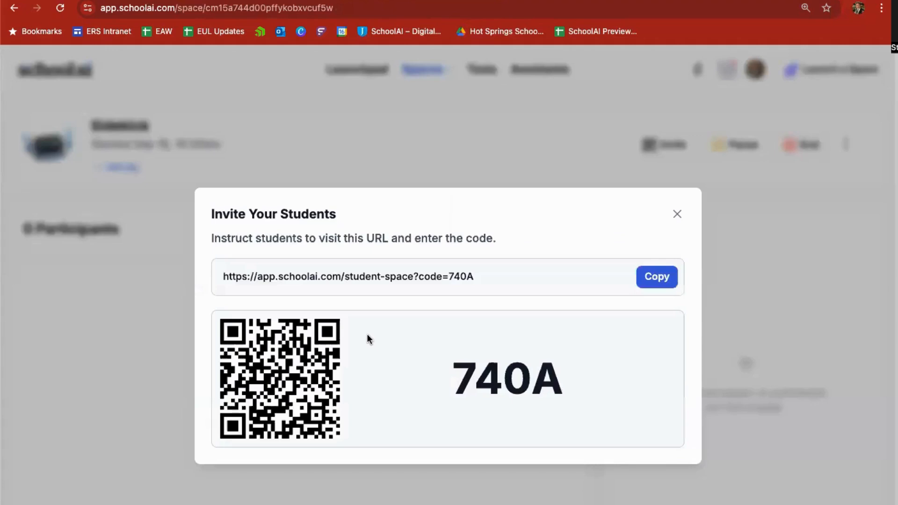
triple_click(332, 276)
key("ctrl+c")
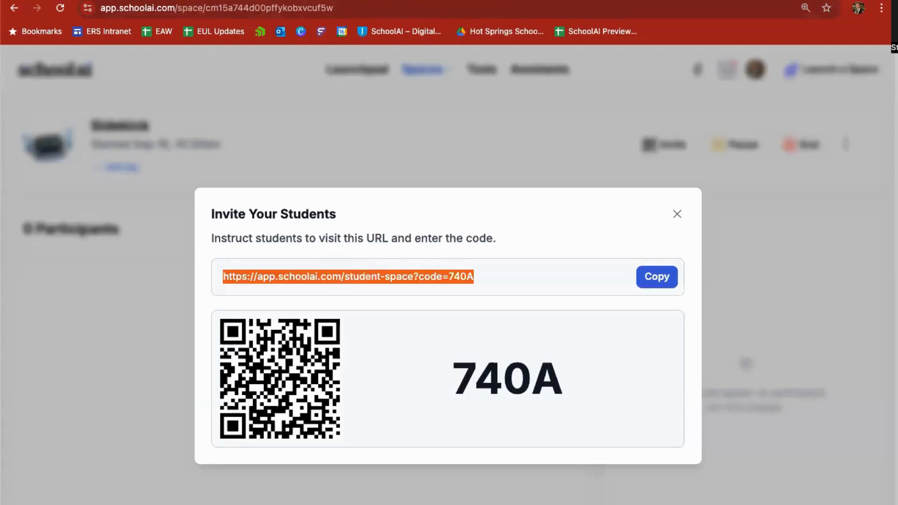
- Open the copied student link in a new browser tab and join the Sidekick space with the student's first name
key("ctrl+t")
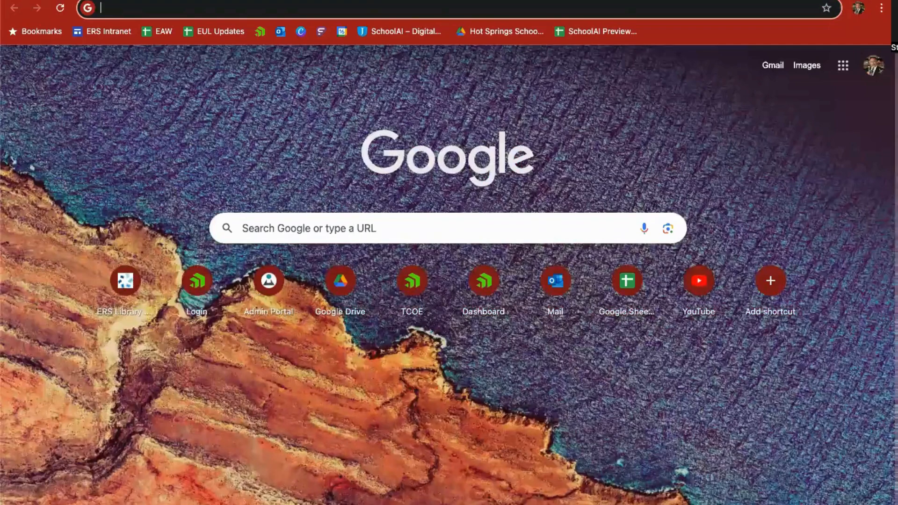
key("ctrl+v")
key("Return")
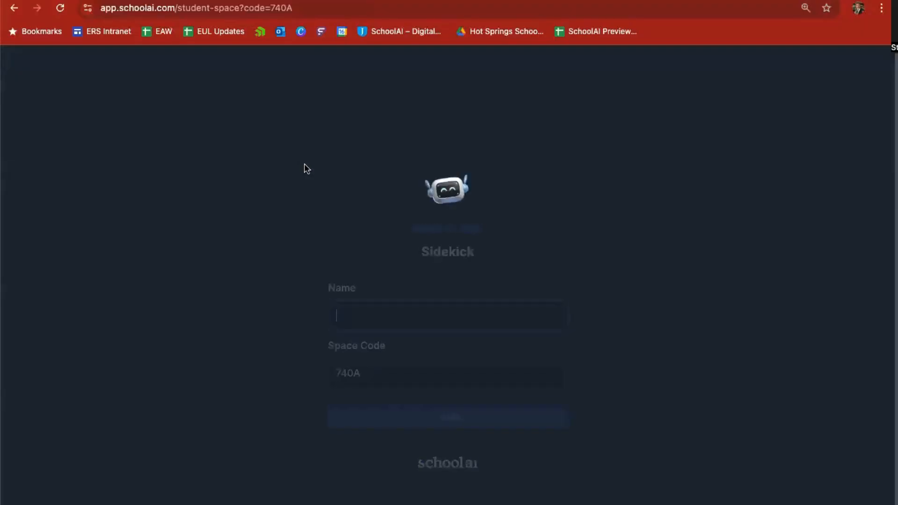
type("Sarah")
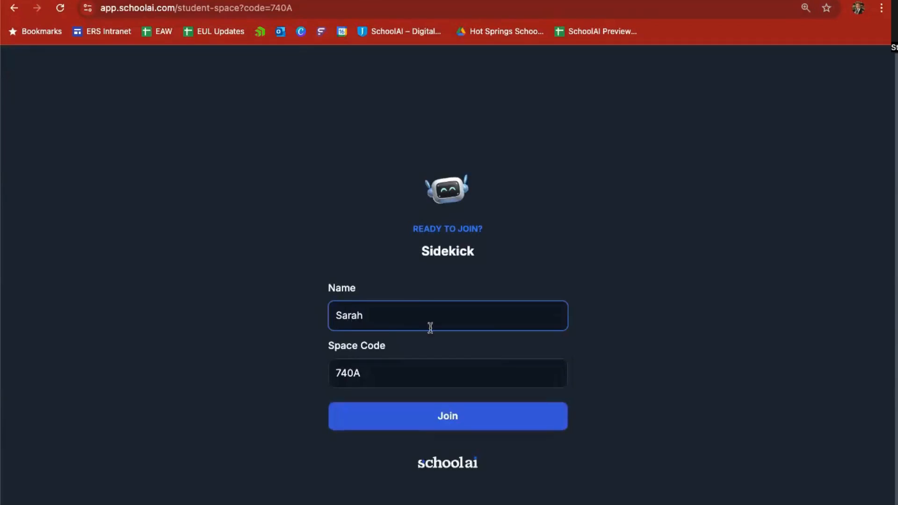
left_click(428, 412)
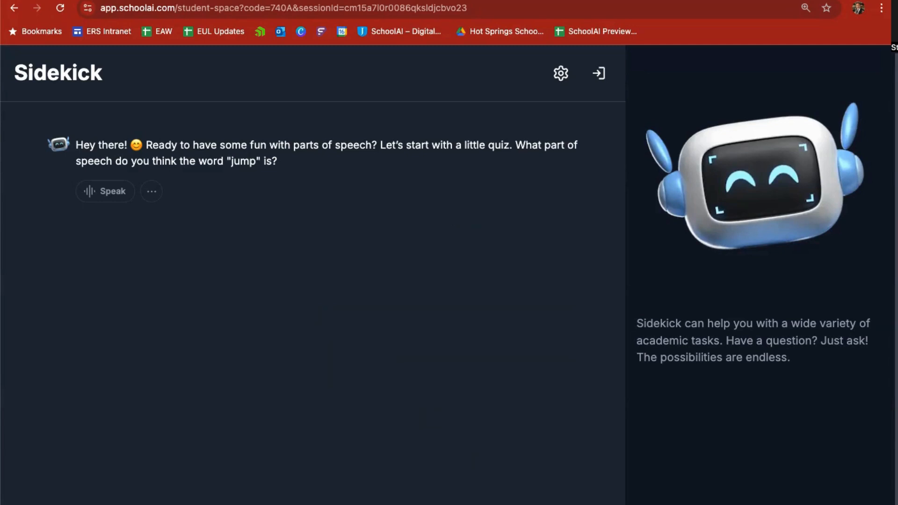
- Answer the tutor's questions on "jump", "happy", "quickly" and "cat", and ask it to tell more about adjectives
key("Return")
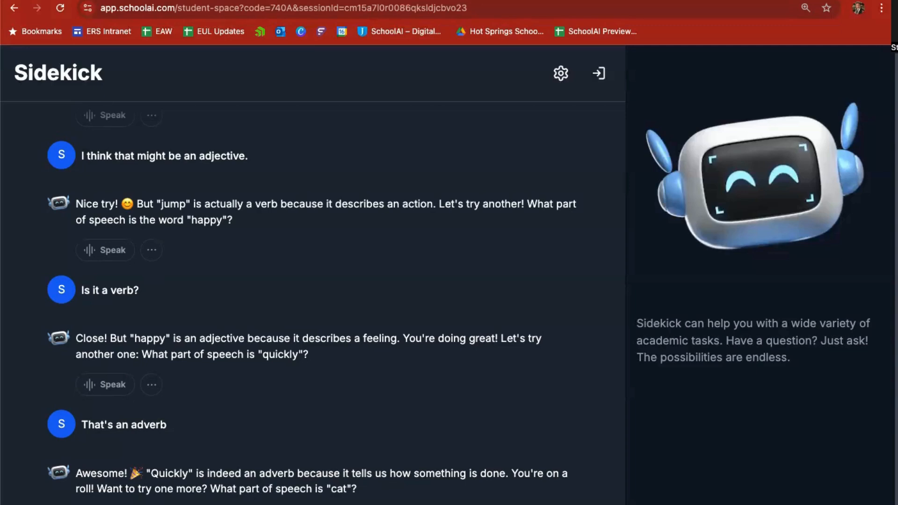
scroll(312, 303, "down", 2)
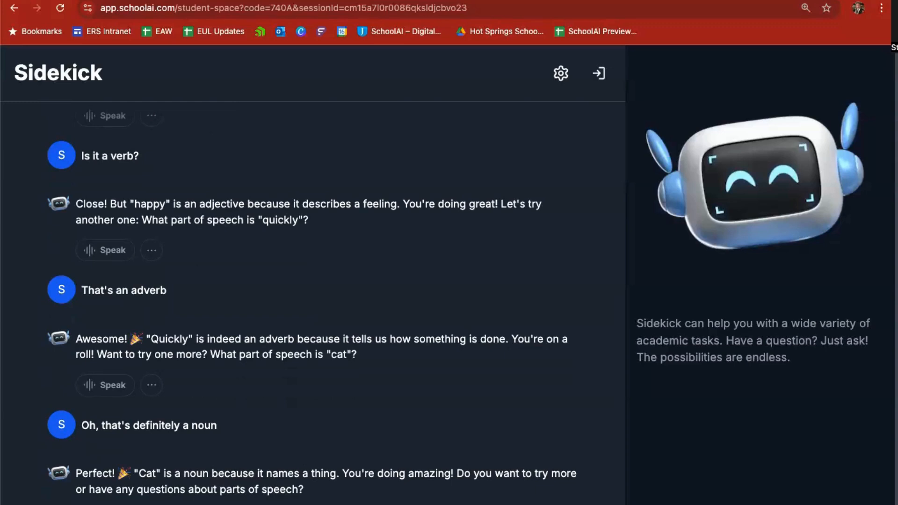
scroll(420, 281, "up", 3)
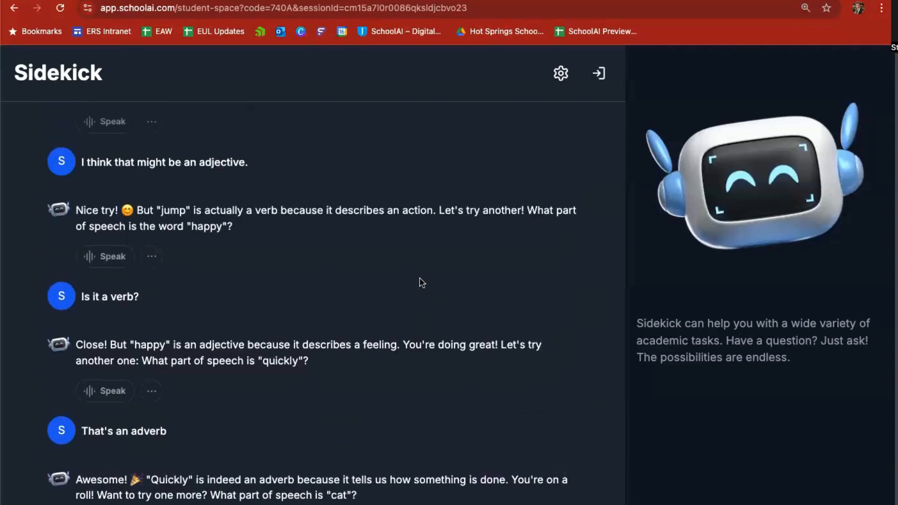
scroll(421, 283, "up", 3)
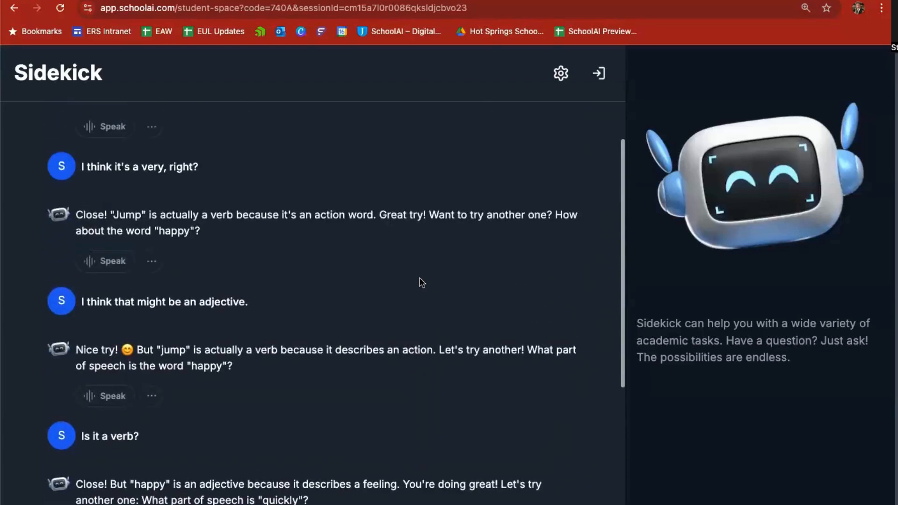
scroll(422, 283, "down", 3)
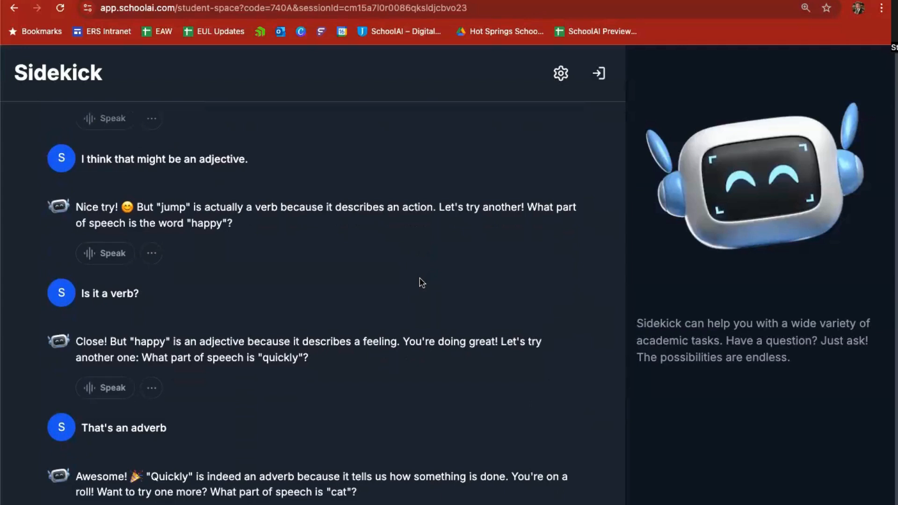
scroll(422, 283, "down", 2)
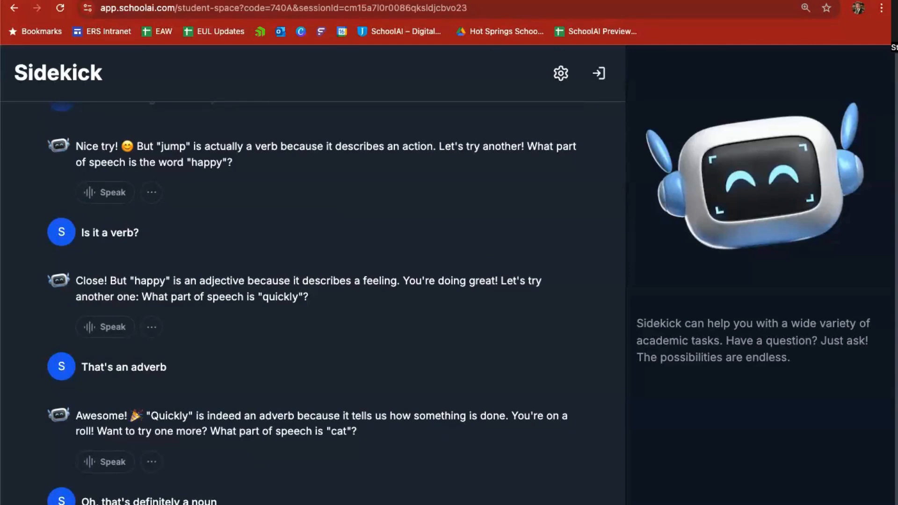
scroll(312, 303, "down", 4)
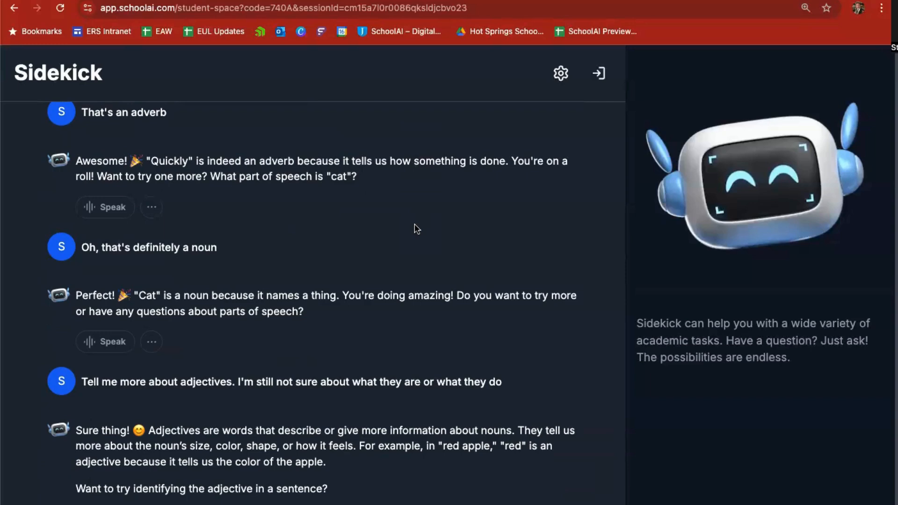
- Return to the teacher's session page, dismiss the invitation, and review the participant's summary and full chat transcript
scroll(417, 229, "up", 10)
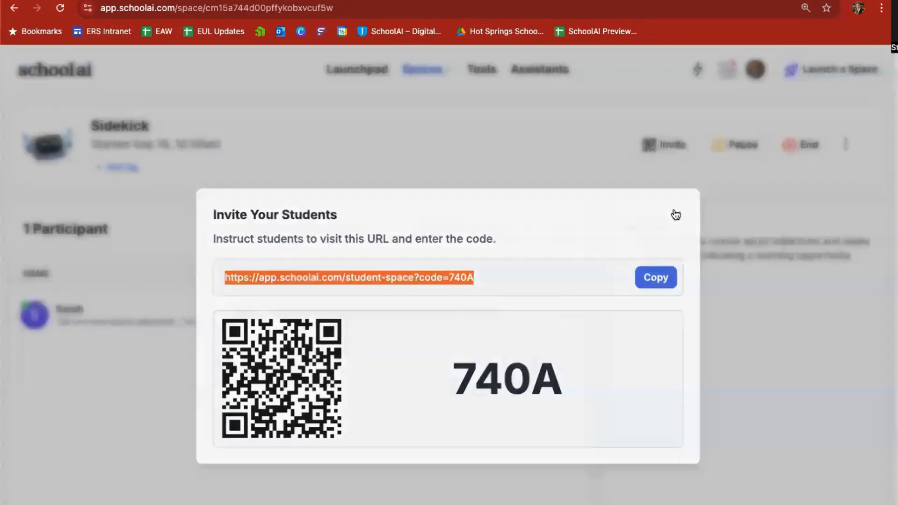
left_click(675, 214)
left_click(344, 311)
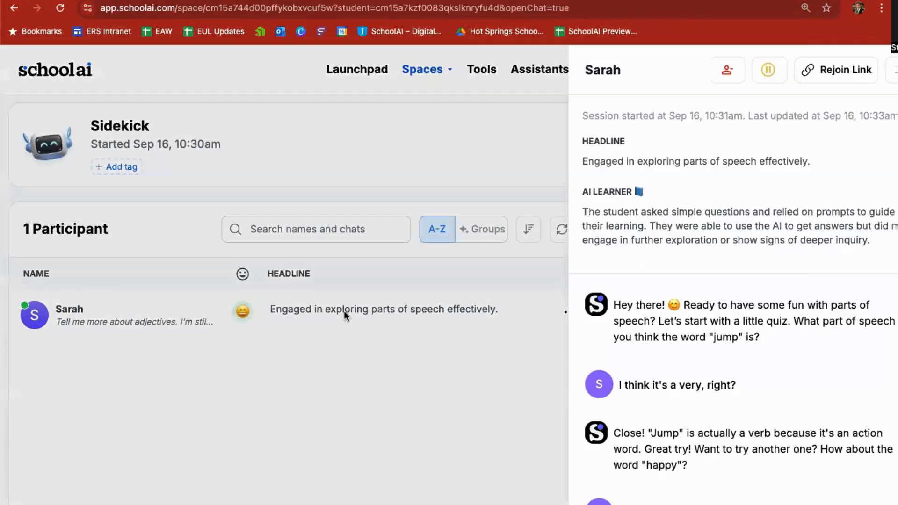
scroll(724, 335, "down", 5)
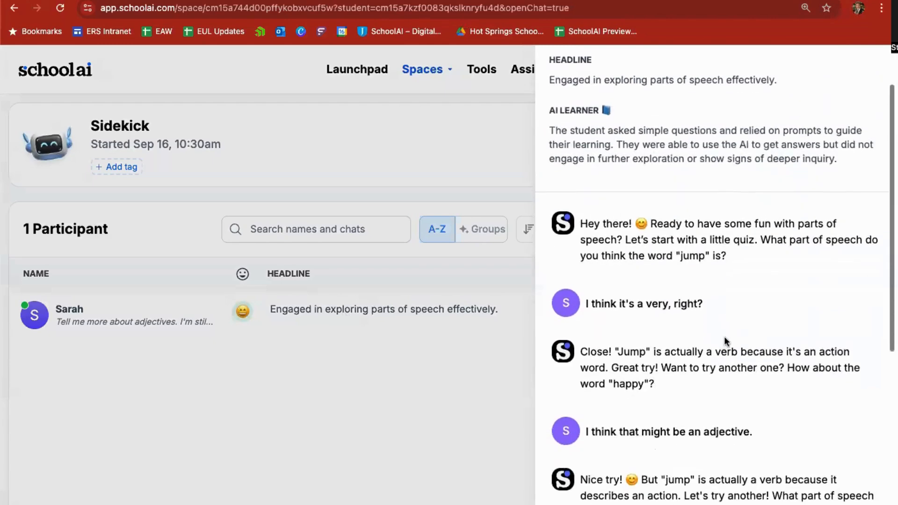
scroll(724, 336, "down", 3)
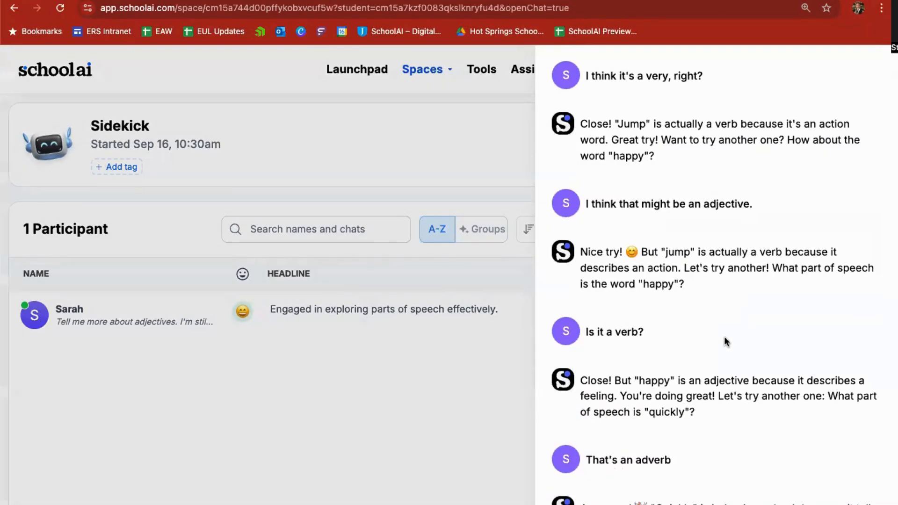
scroll(724, 337, "down", 2)
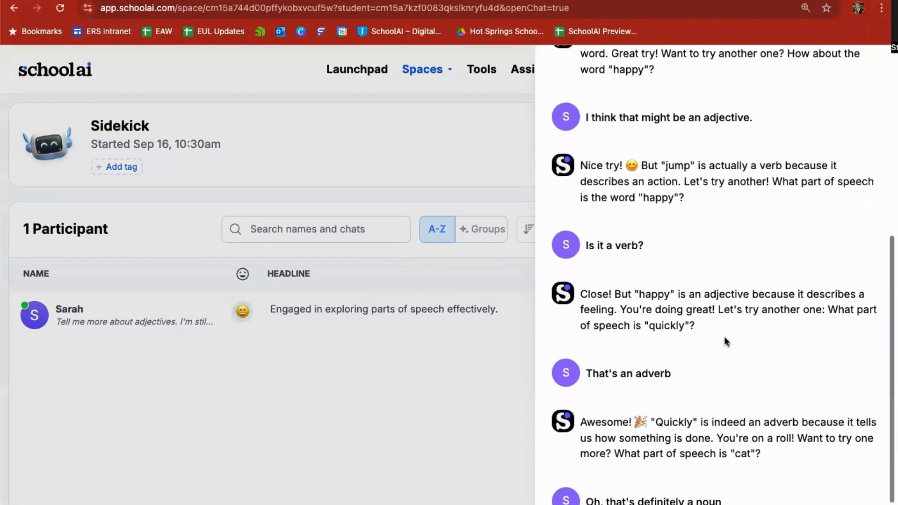
scroll(724, 339, "down", 1)
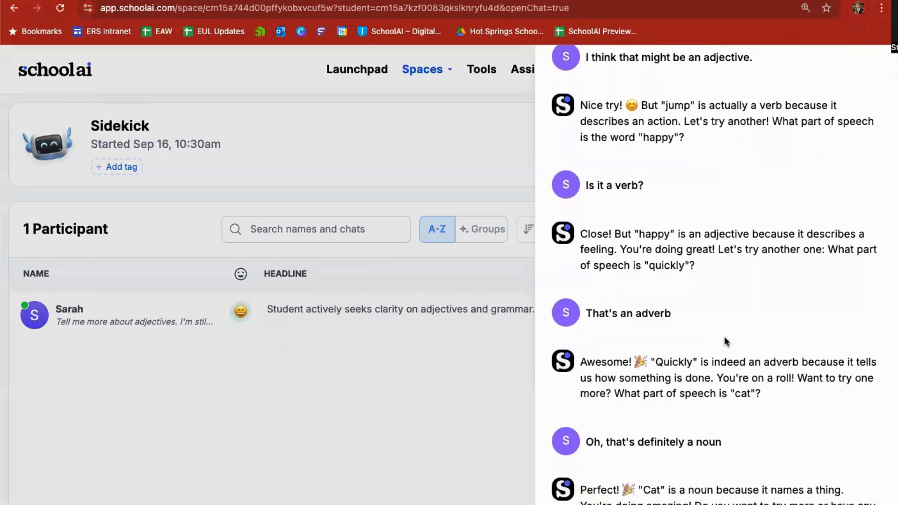
scroll(724, 339, "down", 1)
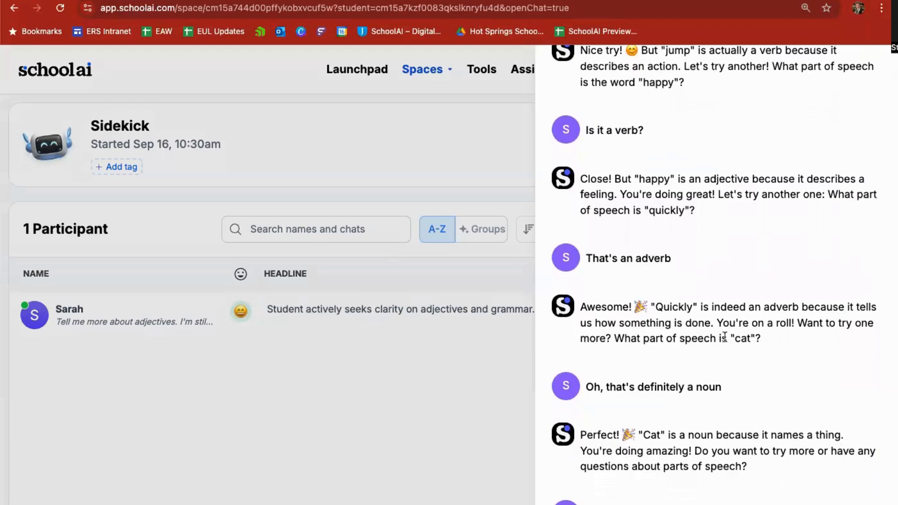
scroll(724, 337, "down", 2)
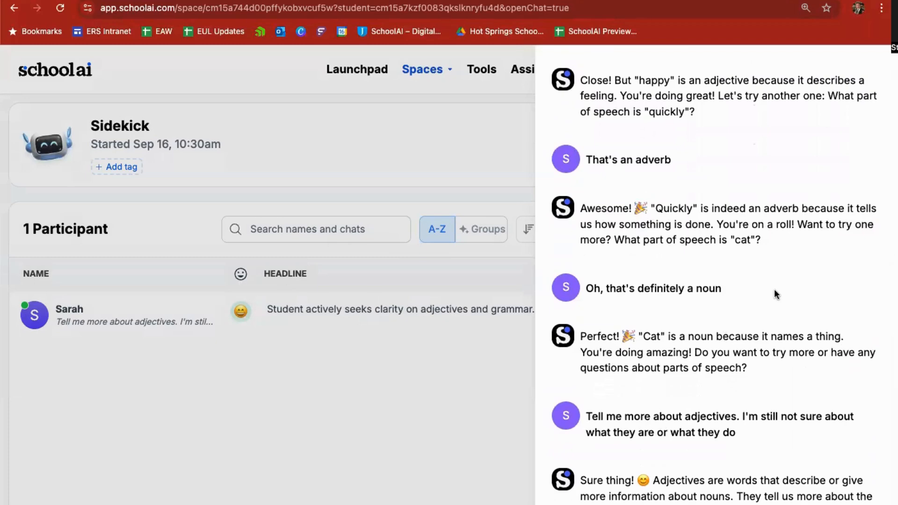
left_click(340, 427)
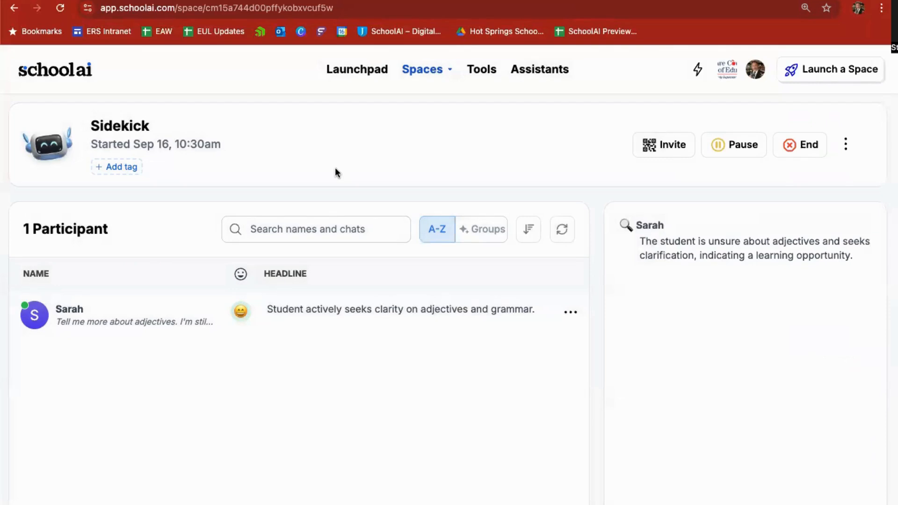
- Go back to the Launchpad and check the recent Sidekick sessions listed there
left_click(357, 71)
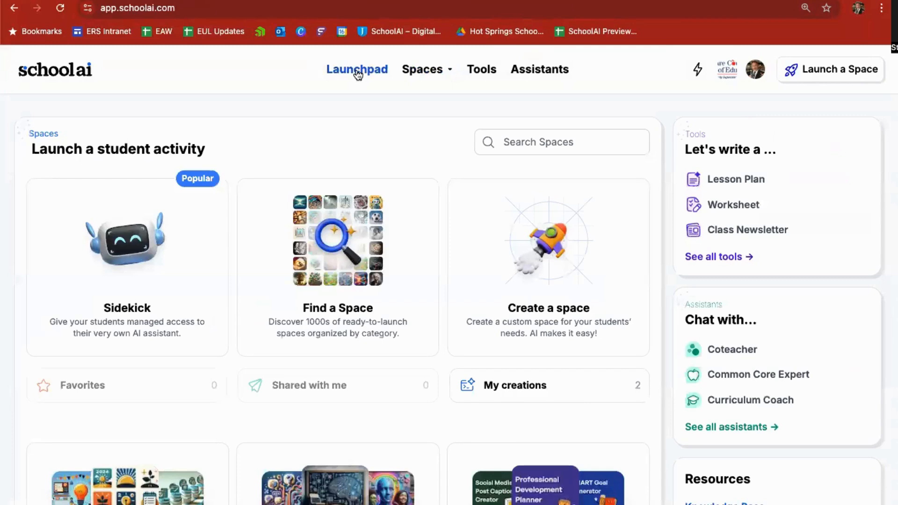
scroll(287, 304, "down", 8)
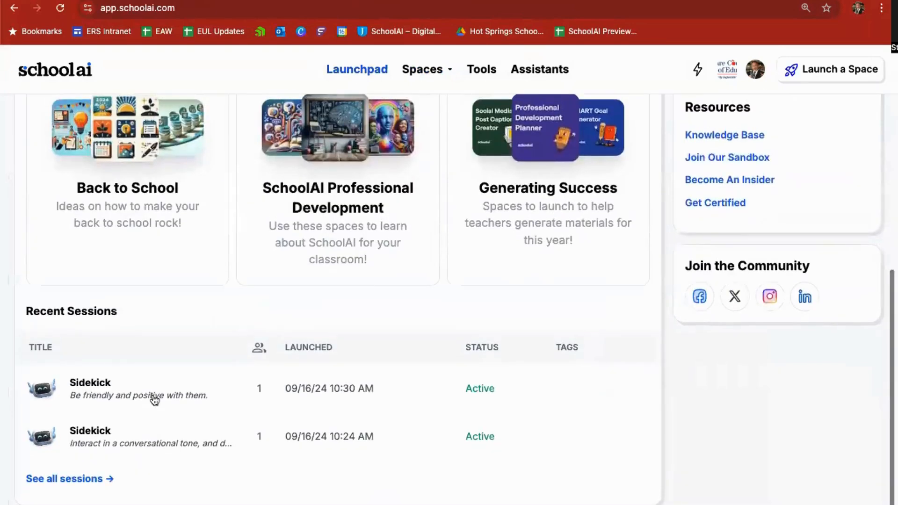
scroll(164, 440, "up", 8)
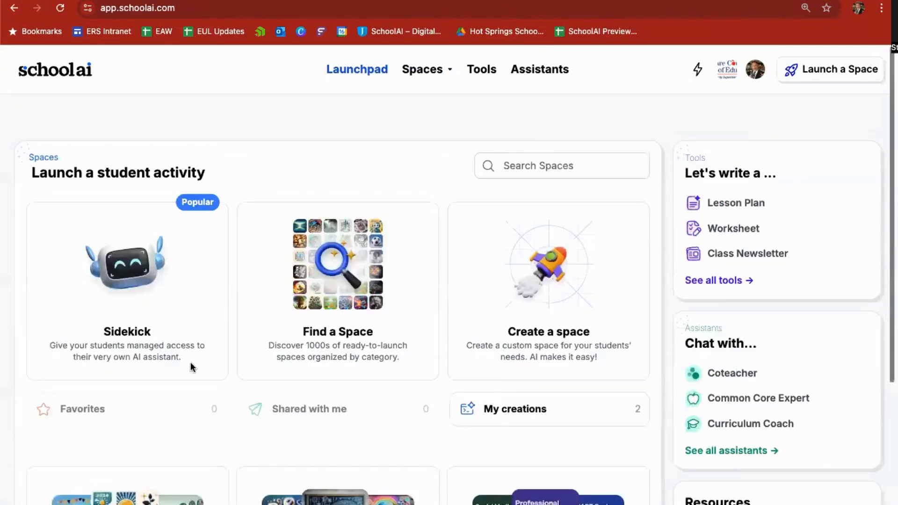
- View the list of all student sessions on the Sessions page and return to the Launchpad
left_click(426, 70)
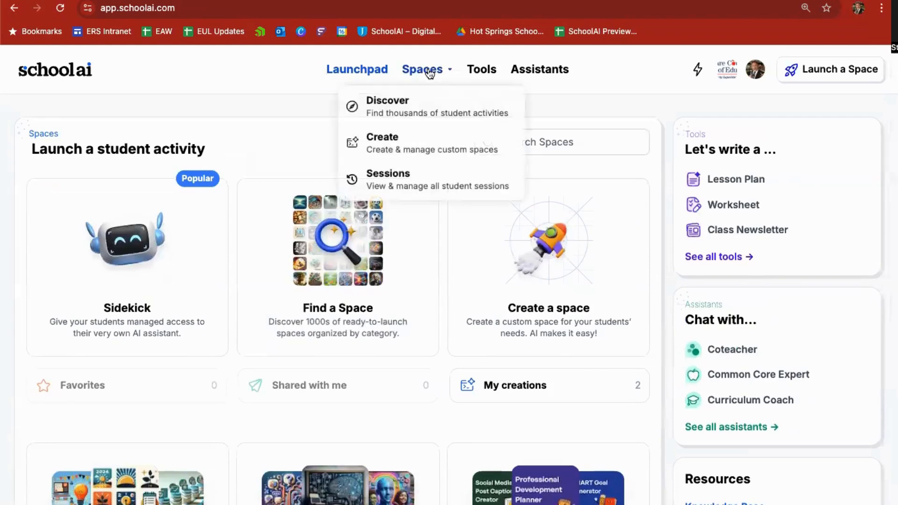
left_click(416, 180)
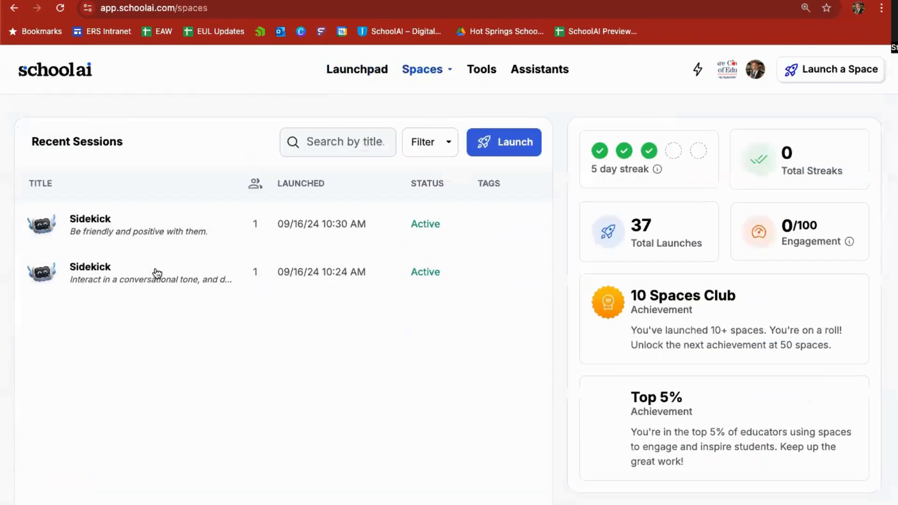
left_click(335, 71)
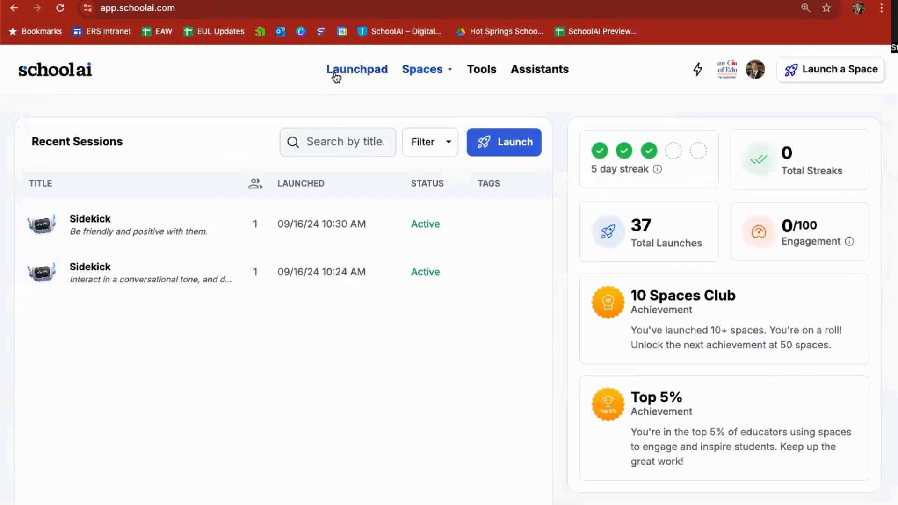
- Open the recent Sidekick session launched at 10:30 AM and rename it "Parts of Speech"
scroll(231, 468, "down", 8)
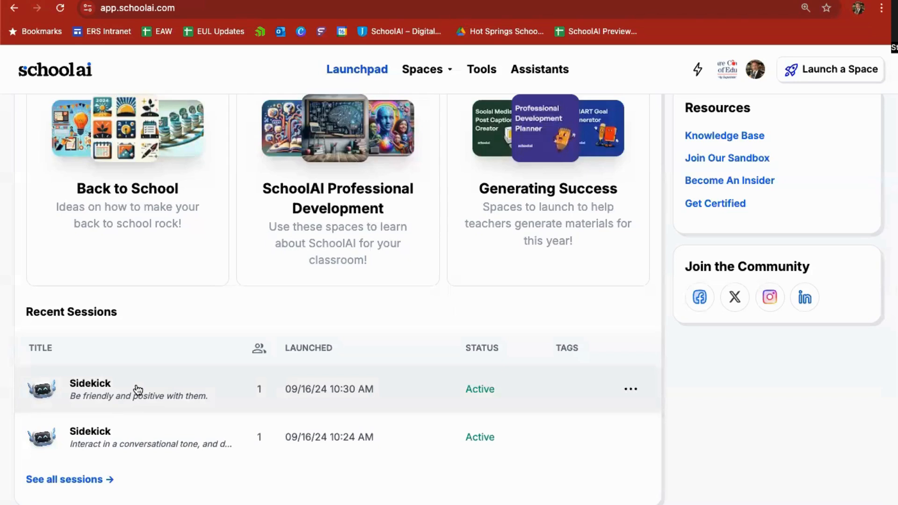
left_click(137, 389)
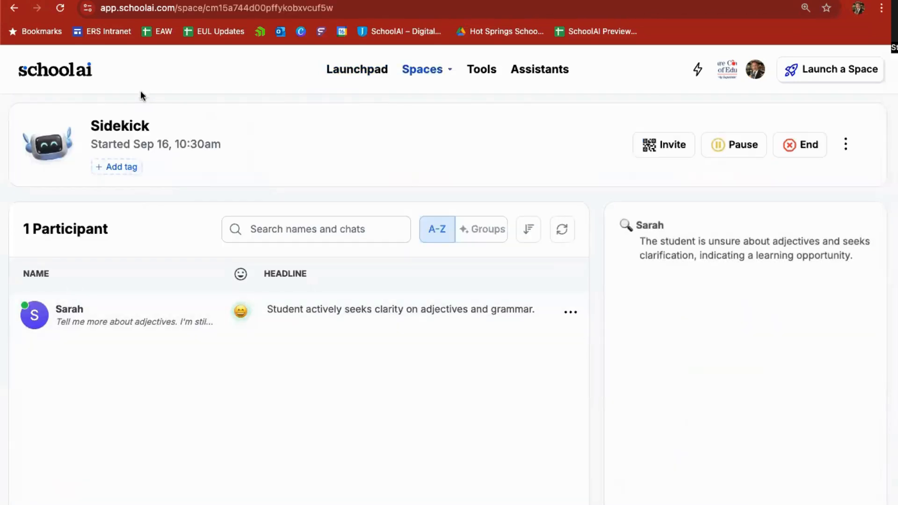
double_click(115, 127)
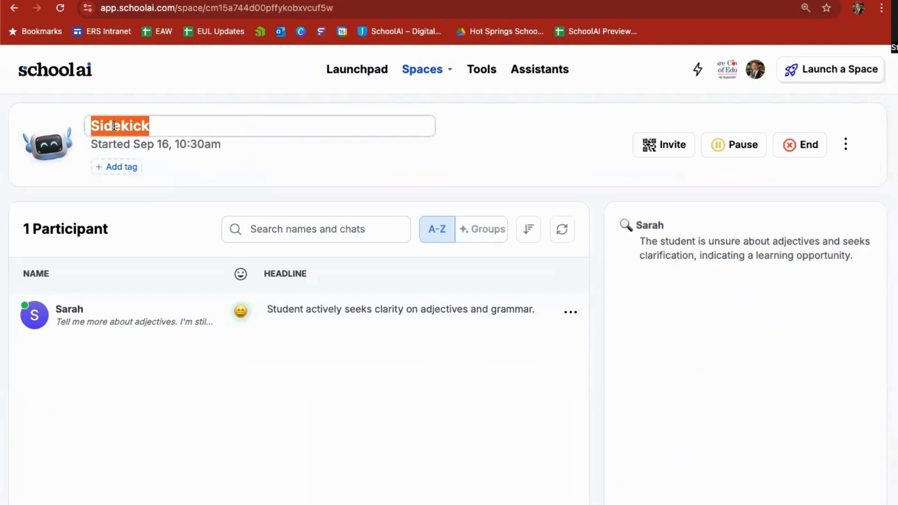
type("Parts of Speech")
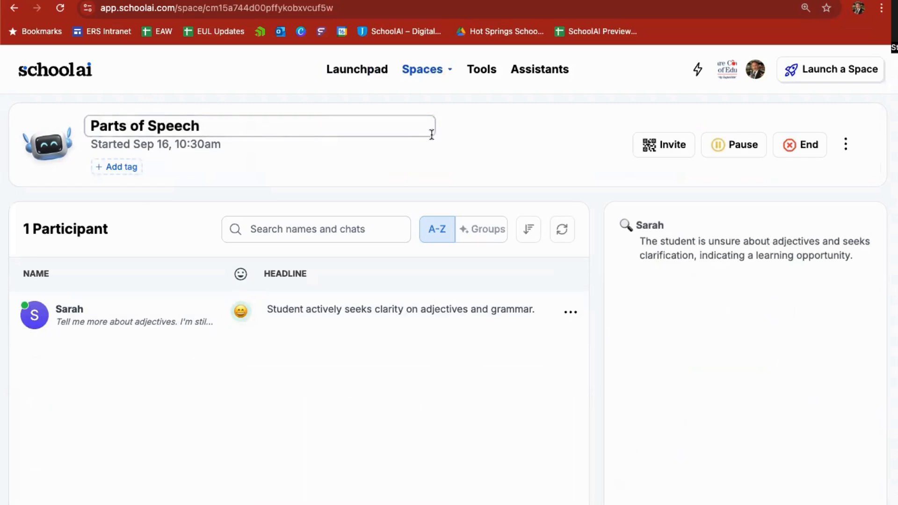
left_click(485, 153)
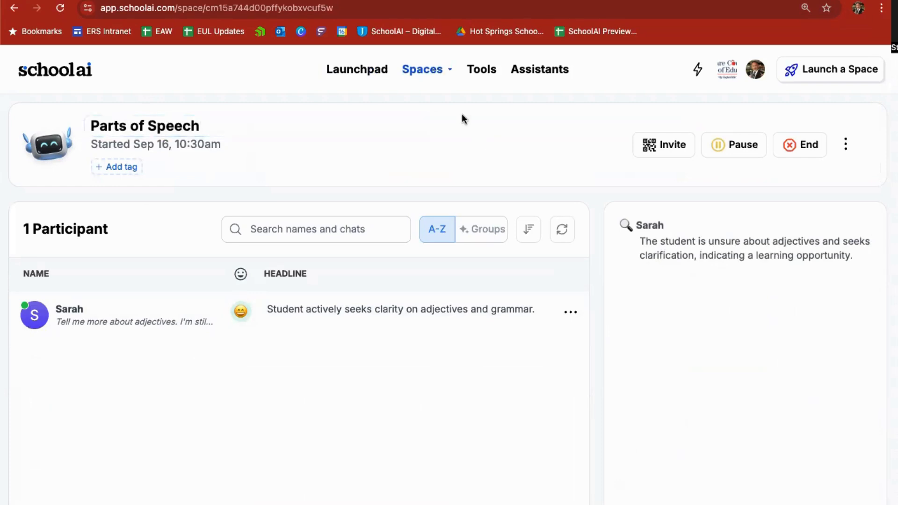
- Open the other recent Sidekick session, launched at 10:24 AM, from the Launchpad and rename it "Brian from Hatchet Discussion"
left_click(370, 71)
scroll(336, 376, "down", 8)
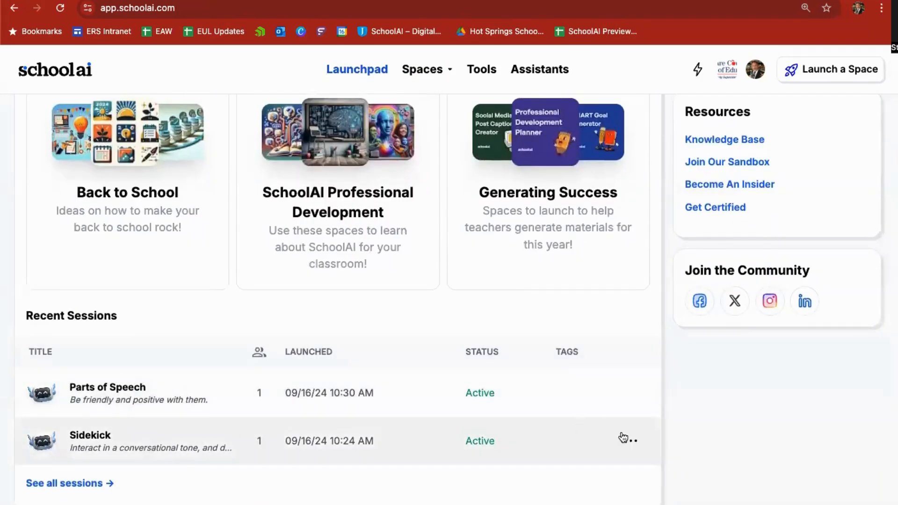
left_click(631, 442)
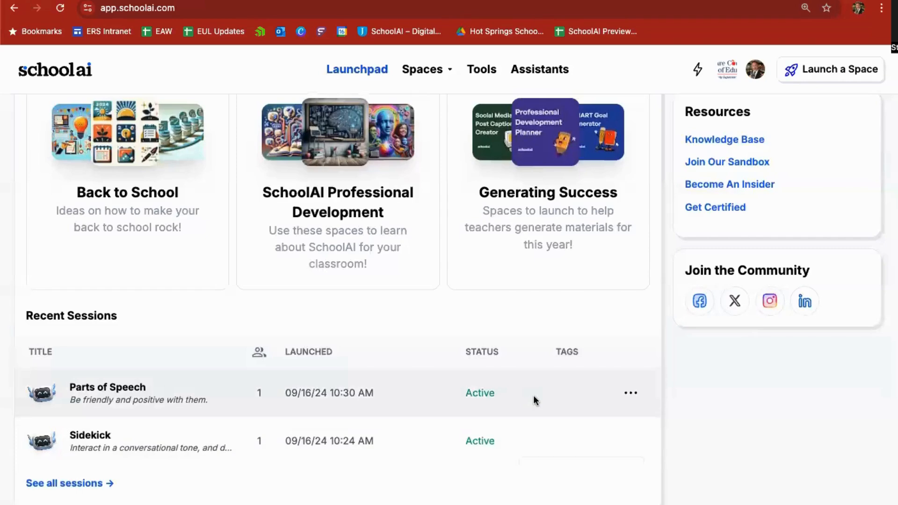
left_click(215, 352)
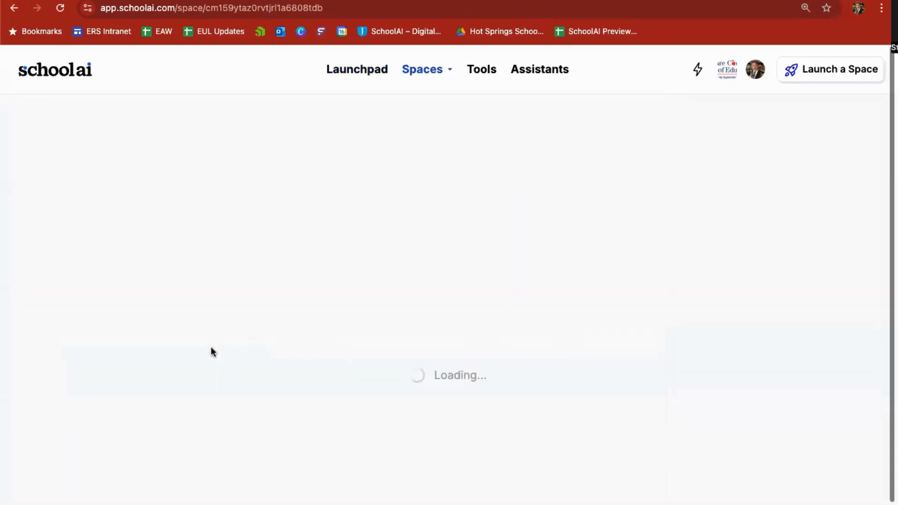
left_click(131, 128)
double_click(127, 126)
type("B")
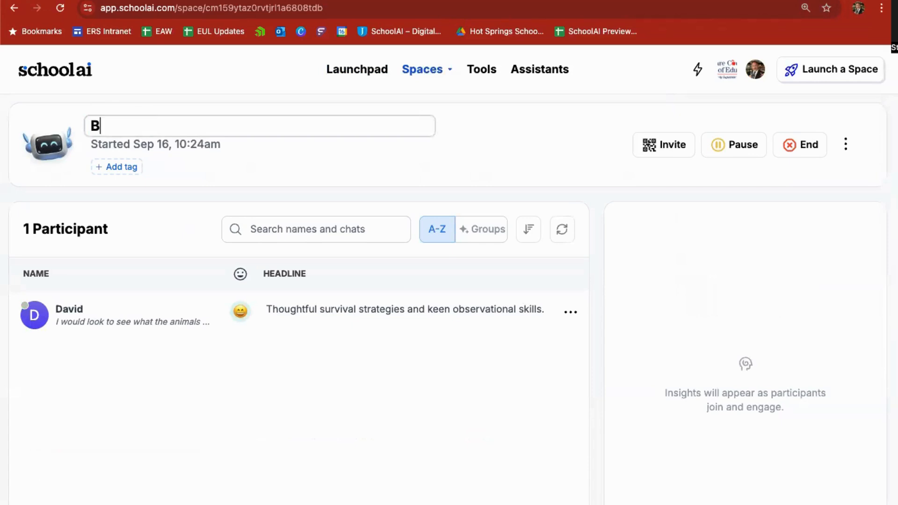
type("rian from Hatchet Discussion")
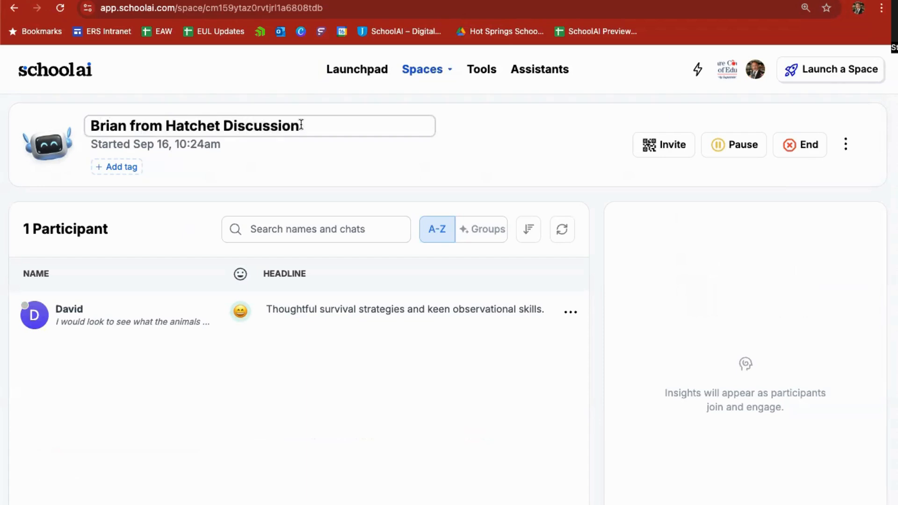
left_click(485, 140)
- Reopen the Parts of Speech session from the Launchpad's recent sessions, check the participant's management options, and return to the Launchpad
left_click(351, 70)
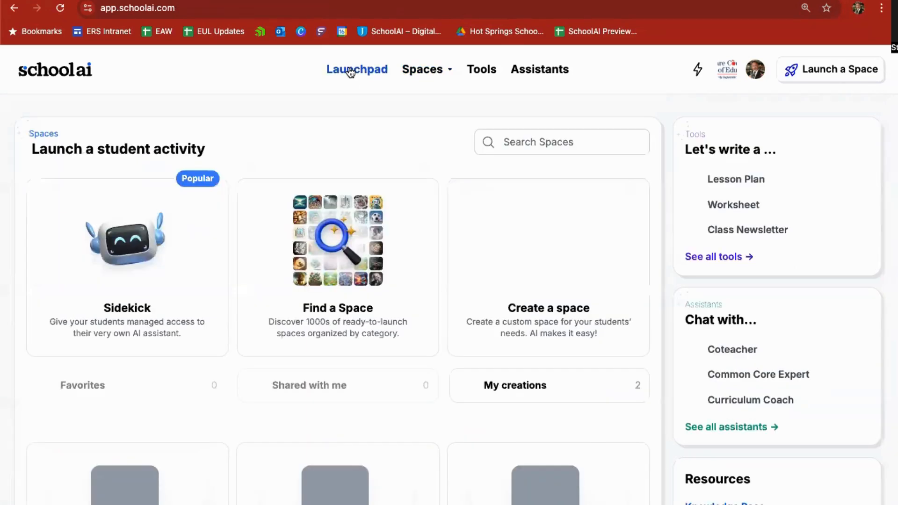
scroll(374, 225, "down", 7)
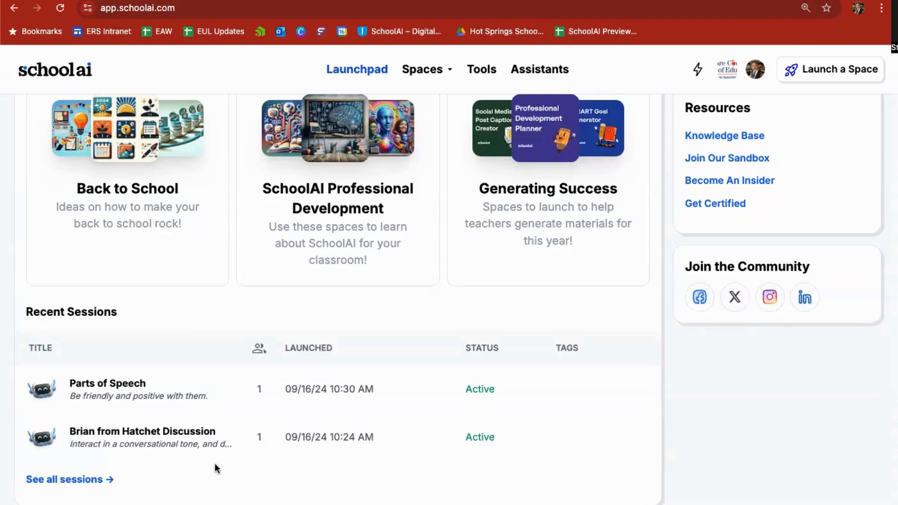
left_click(166, 400)
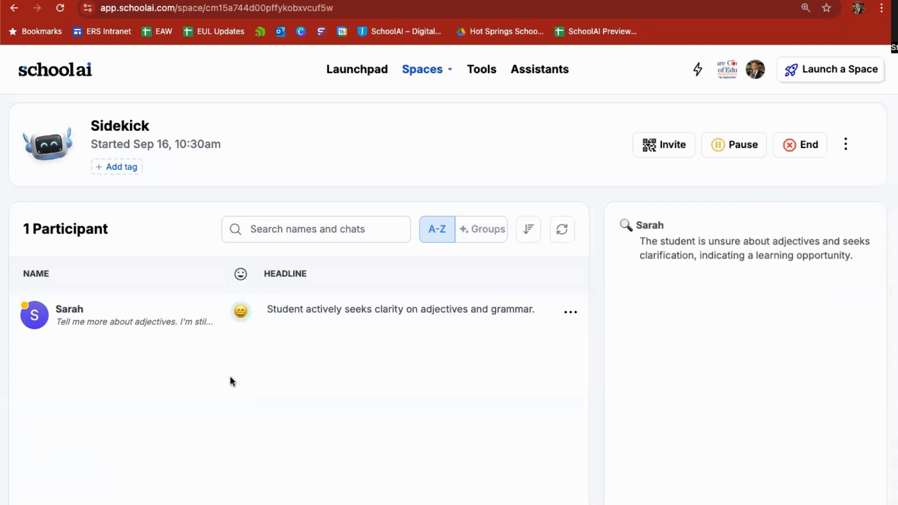
left_click(570, 312)
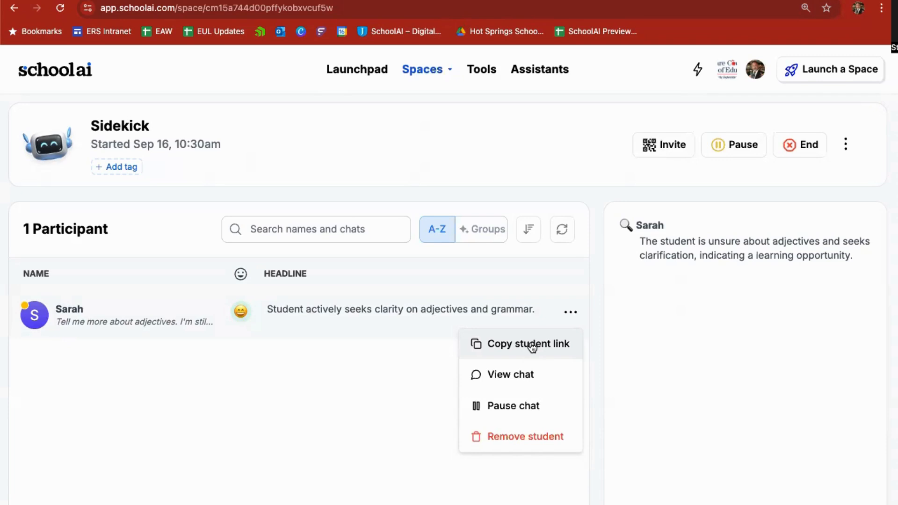
left_click(293, 463)
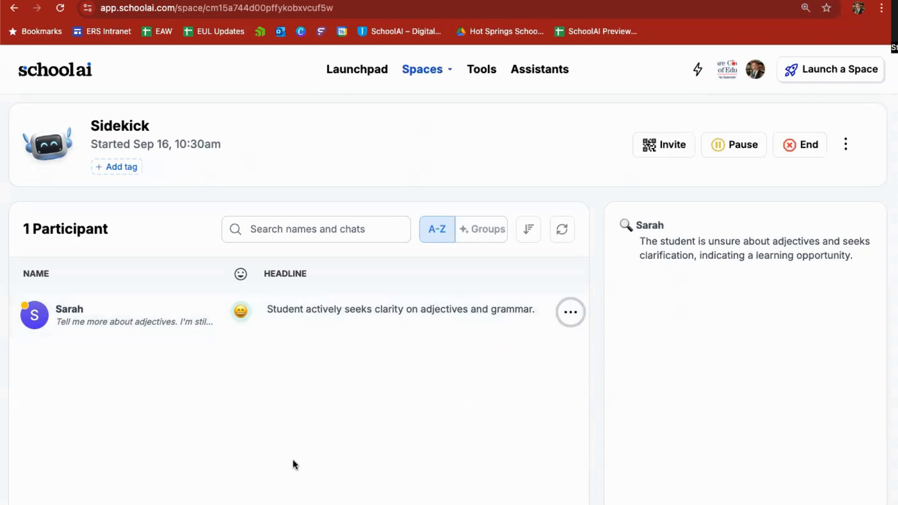
left_click(348, 70)
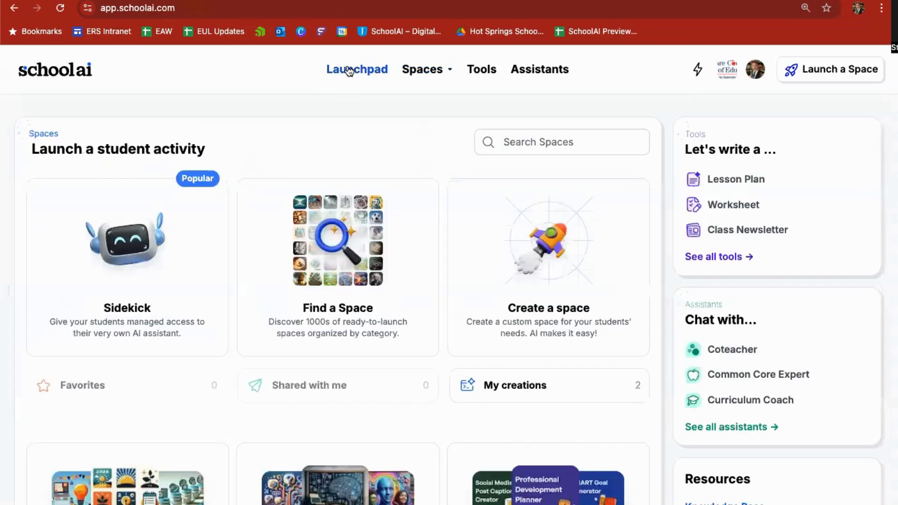